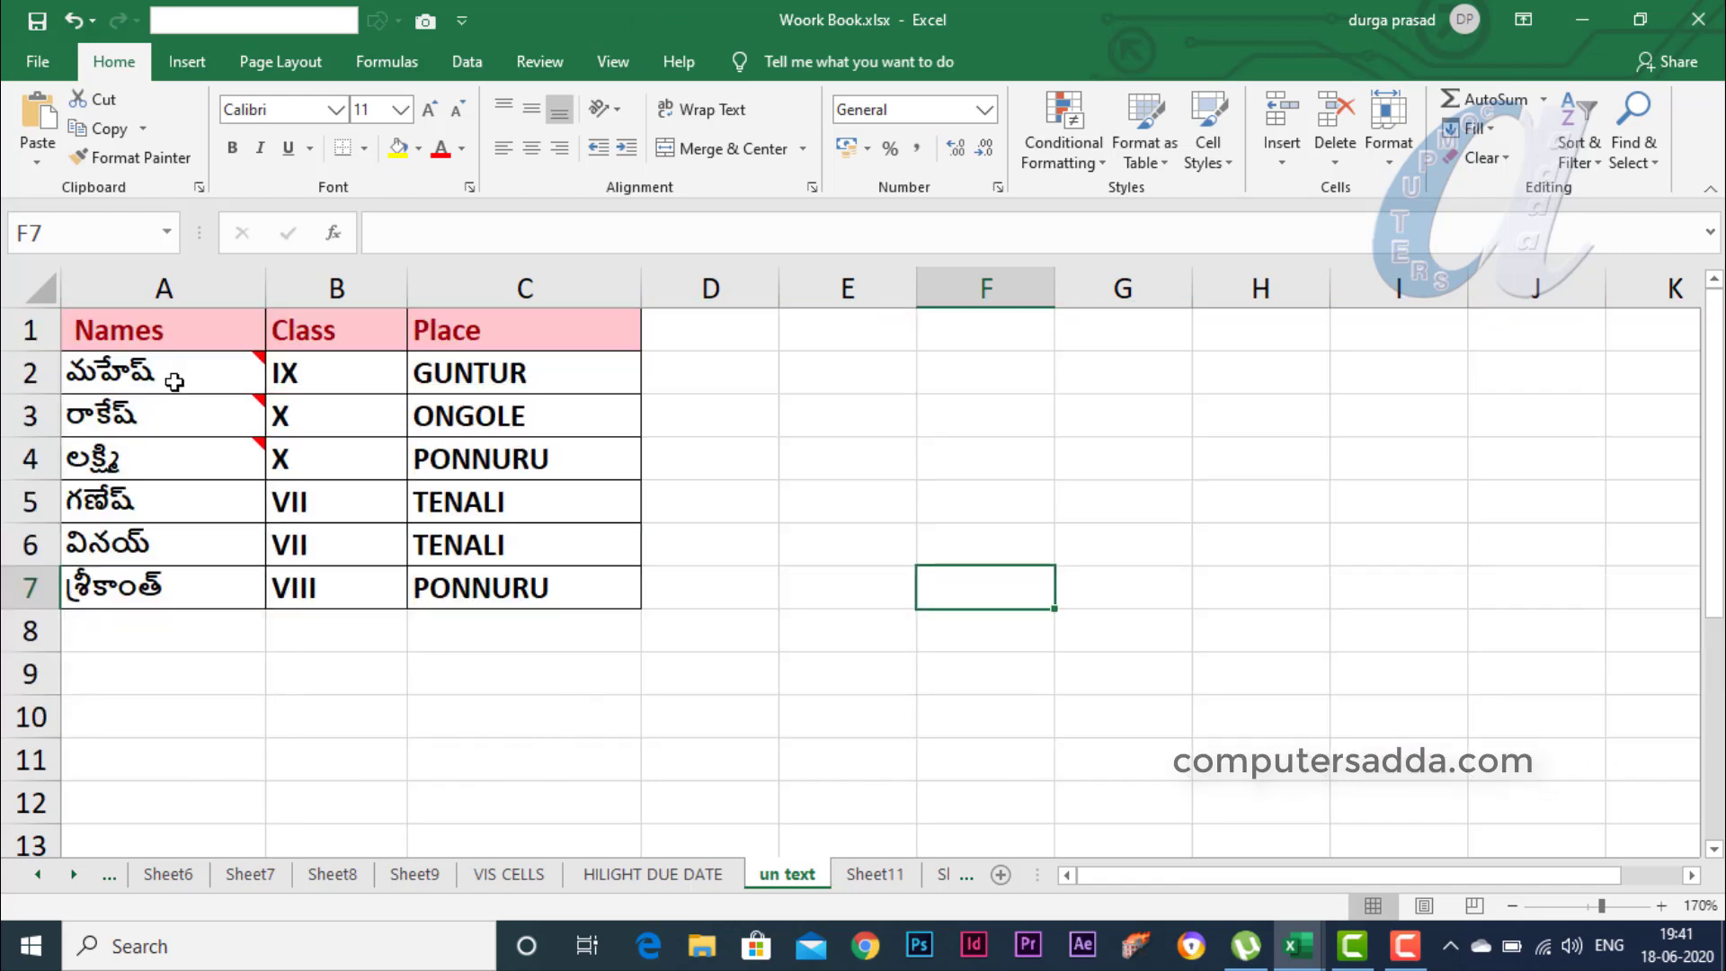
- Look at the comments attached to the names in cells A2 to A4
{"action": "mouse_move", "coordinate": [144, 370]}
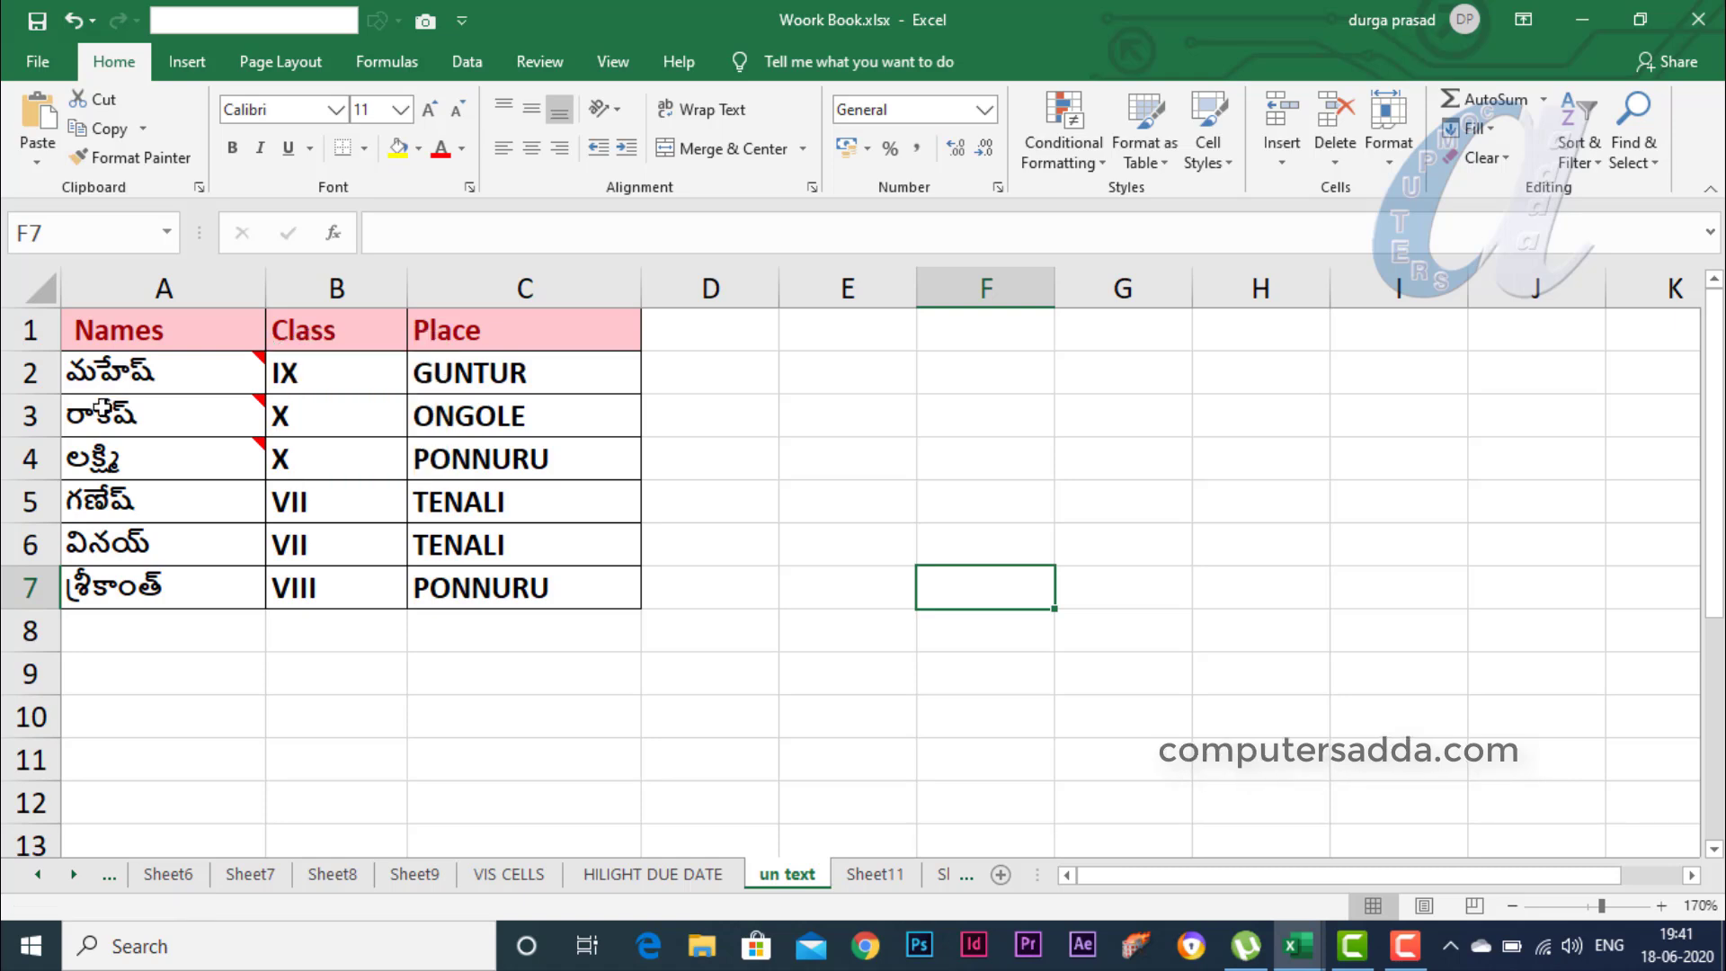
{"action": "mouse_move", "coordinate": [97, 460]}
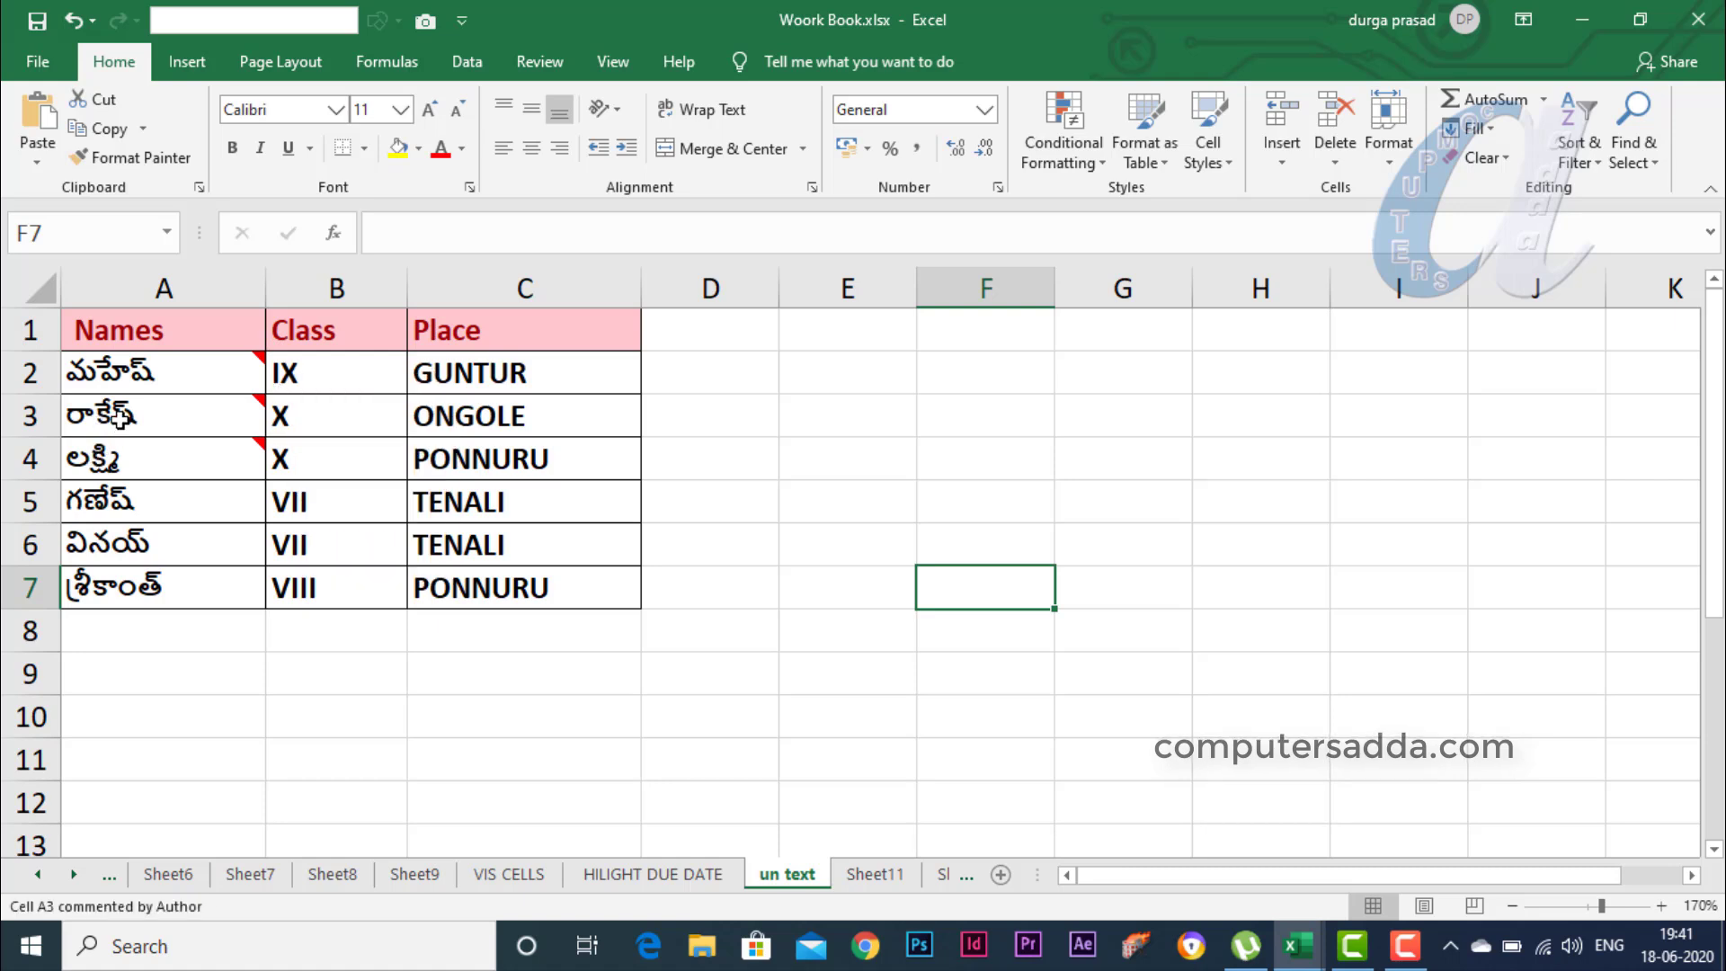
{"action": "mouse_move", "coordinate": [120, 416]}
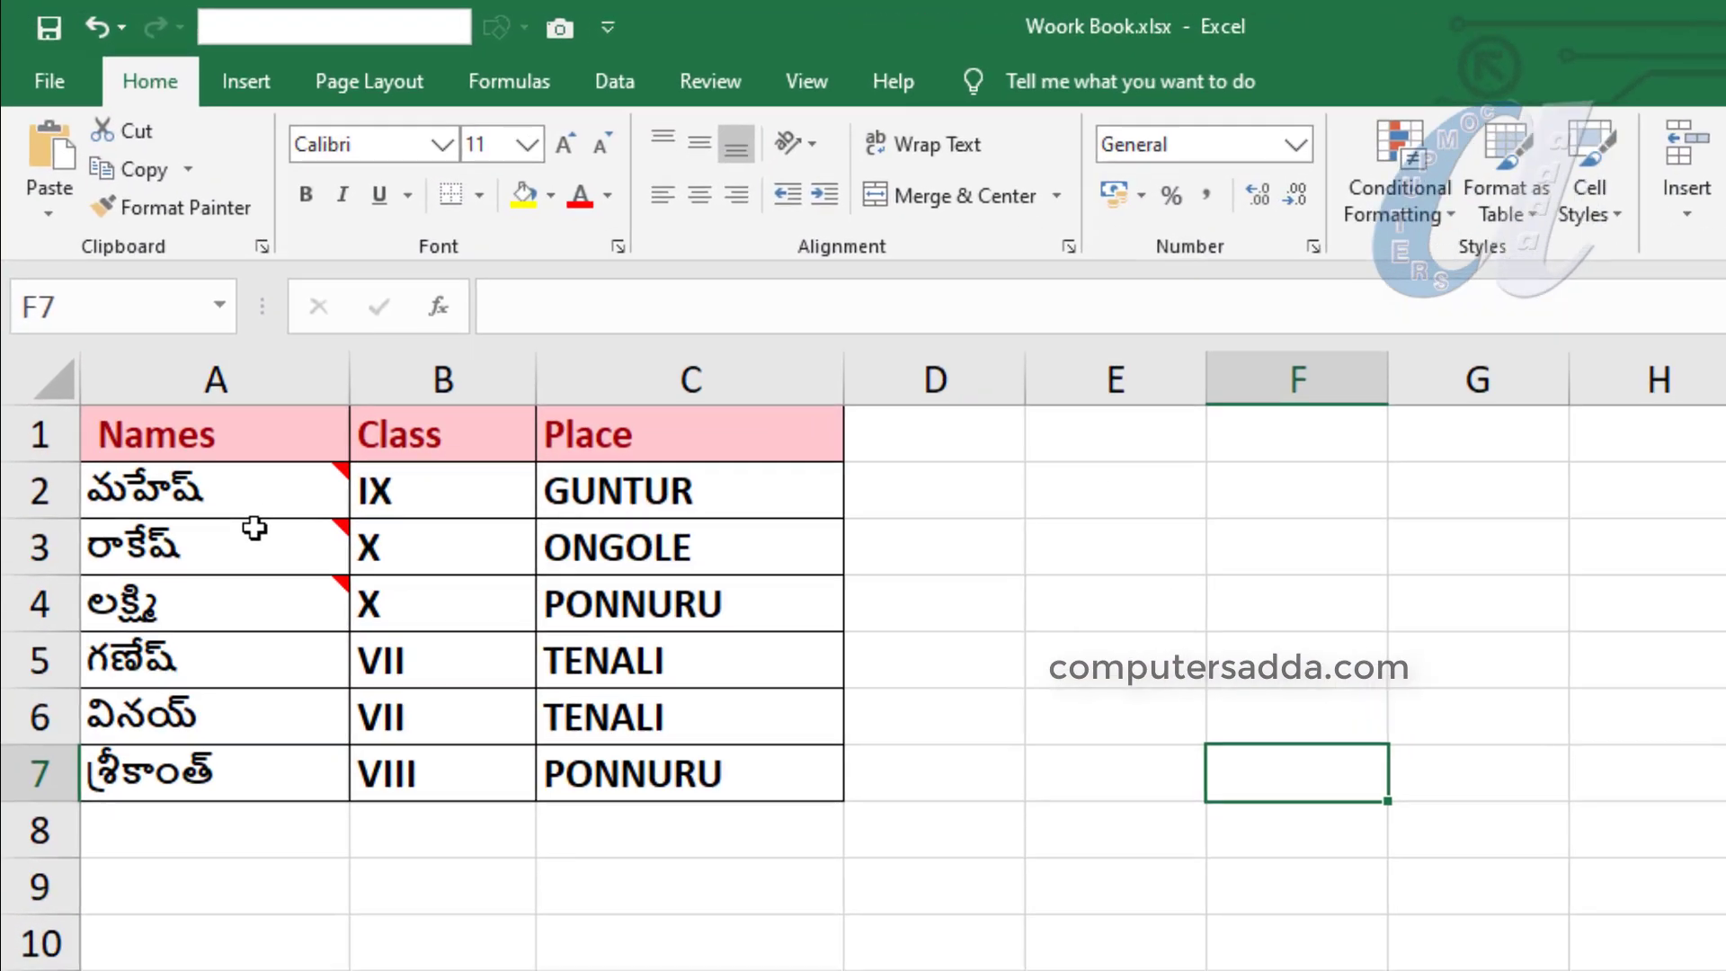
{"action": "mouse_move", "coordinate": [157, 369]}
{"action": "mouse_move", "coordinate": [184, 659]}
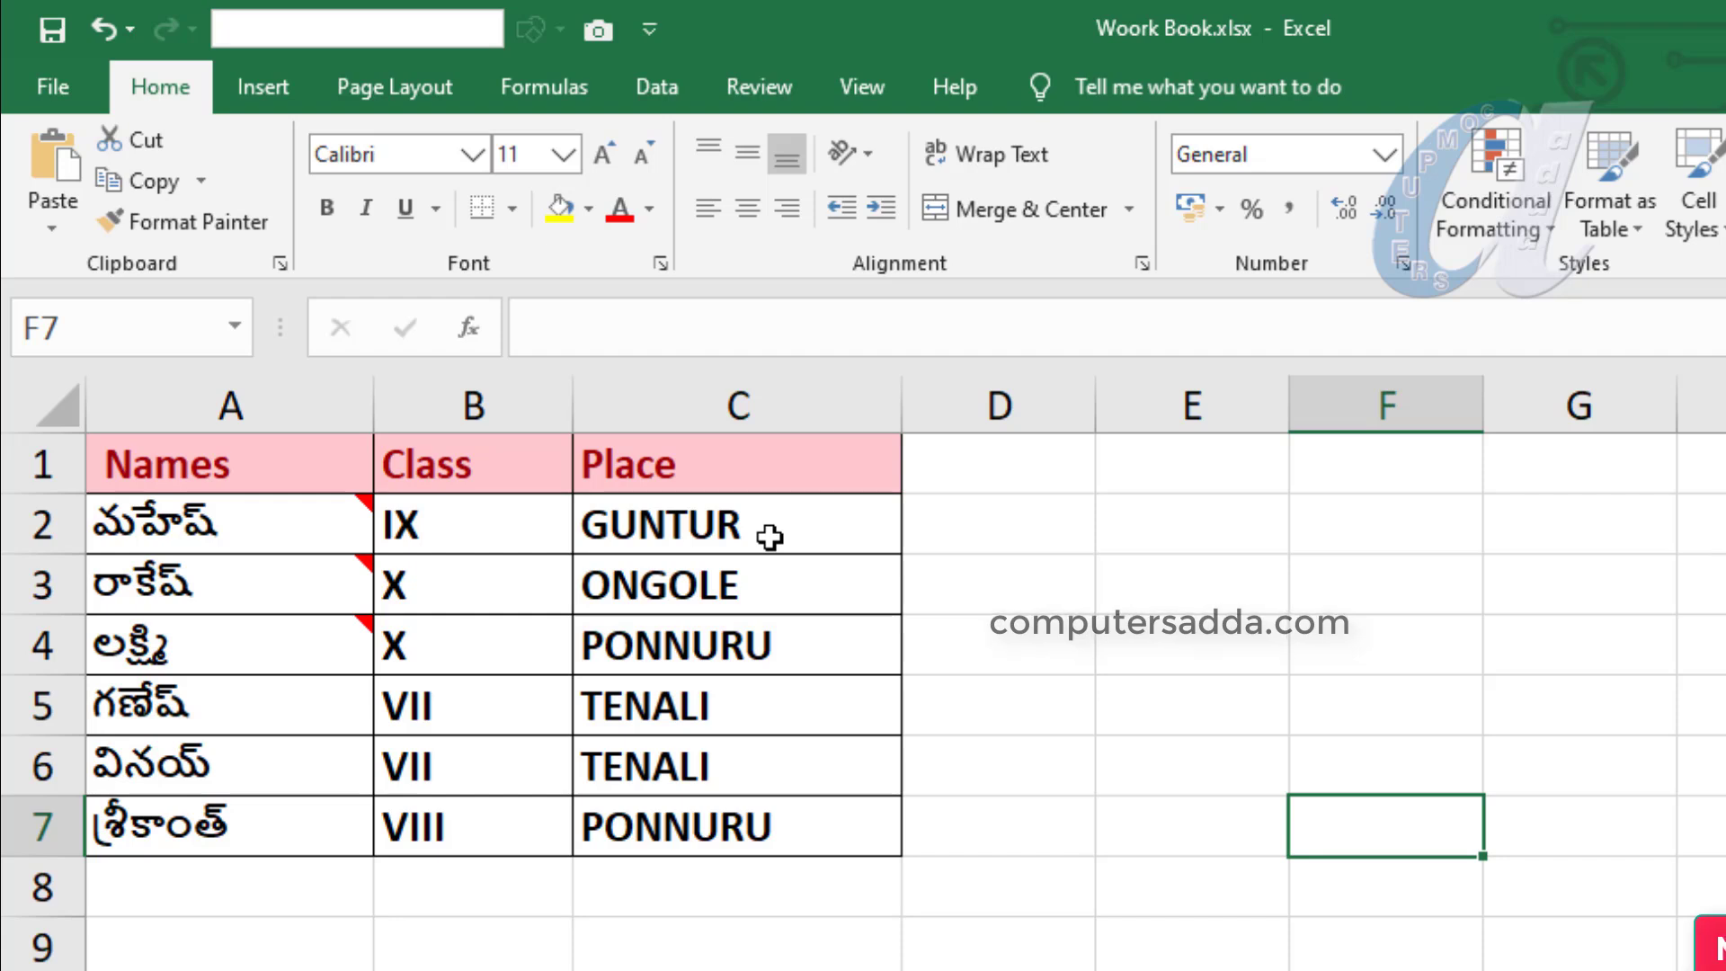
{"action": "left_click_drag", "start_coordinate": [208, 716], "coordinate": [206, 831]}
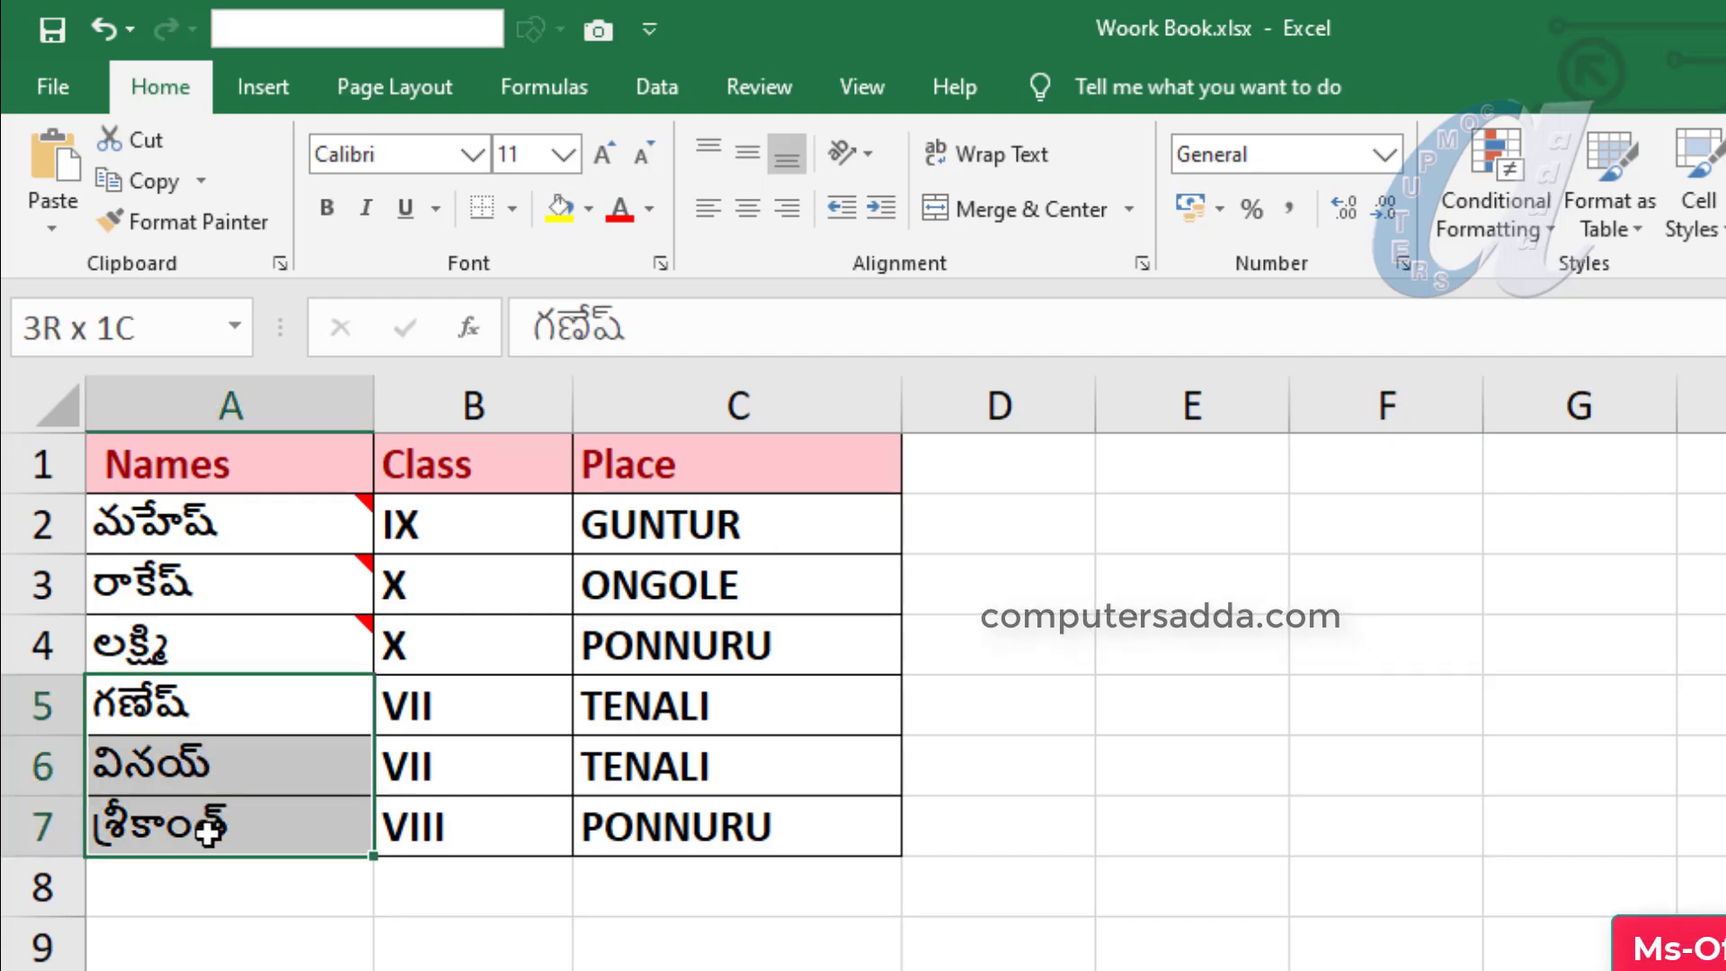
{"action": "left_click", "coordinate": [239, 699]}
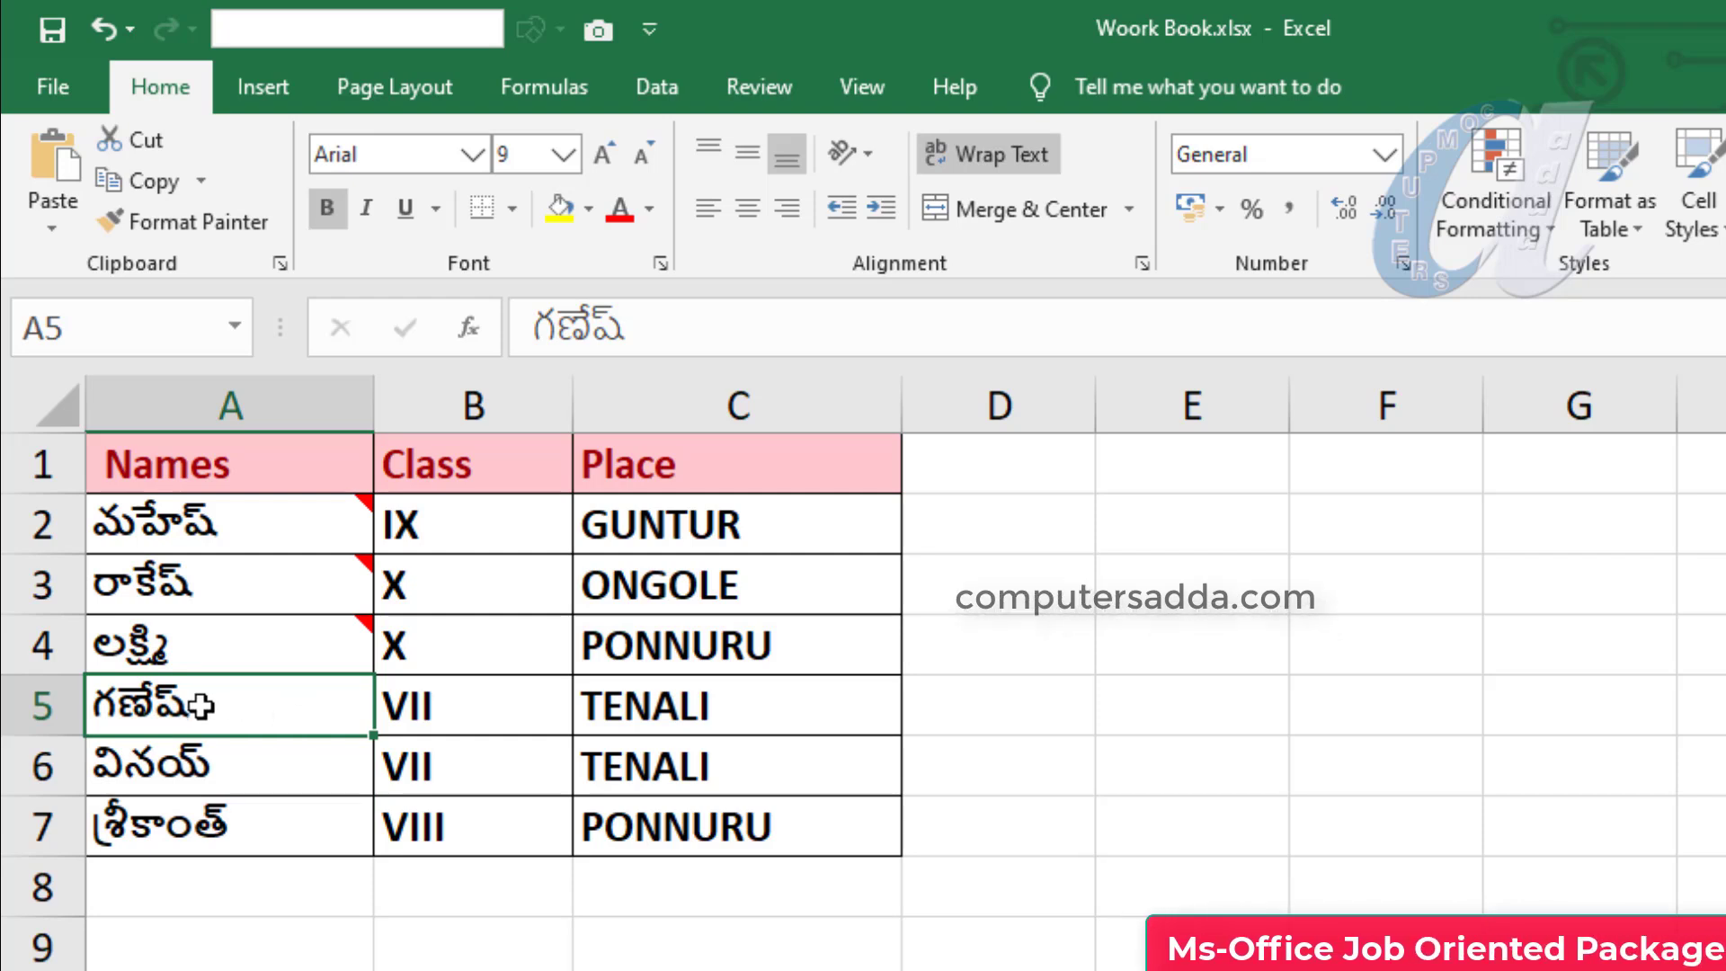
{"action": "left_click", "coordinate": [751, 92]}
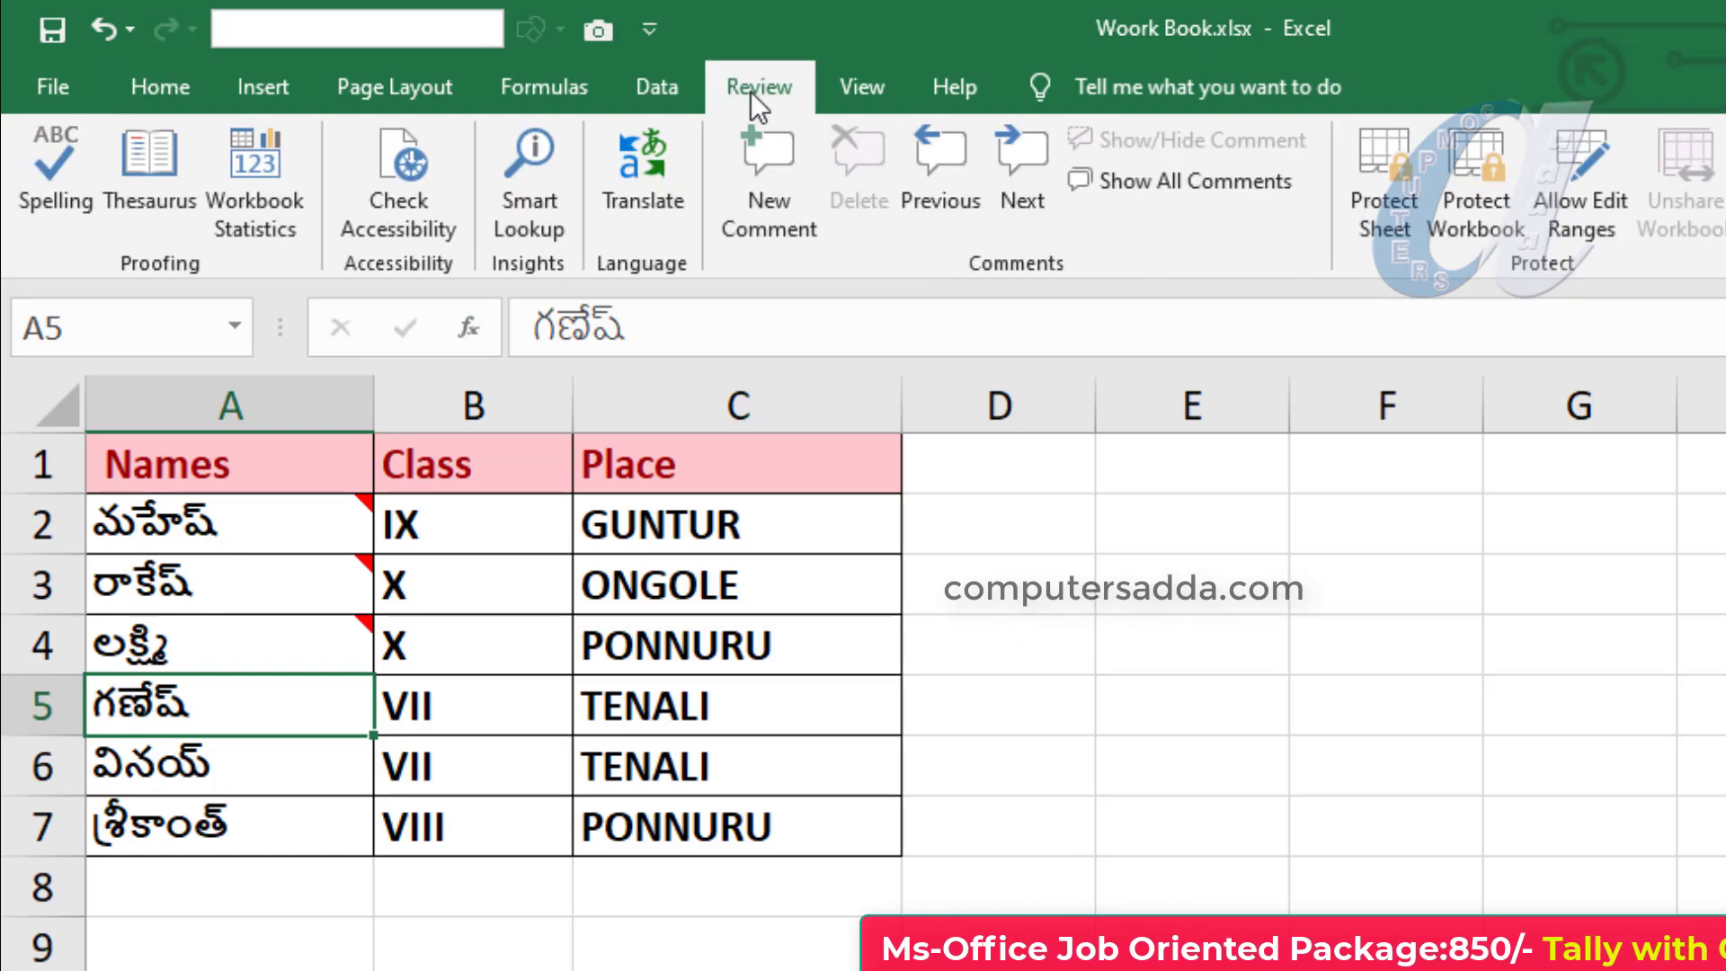
{"action": "left_click", "coordinate": [766, 153]}
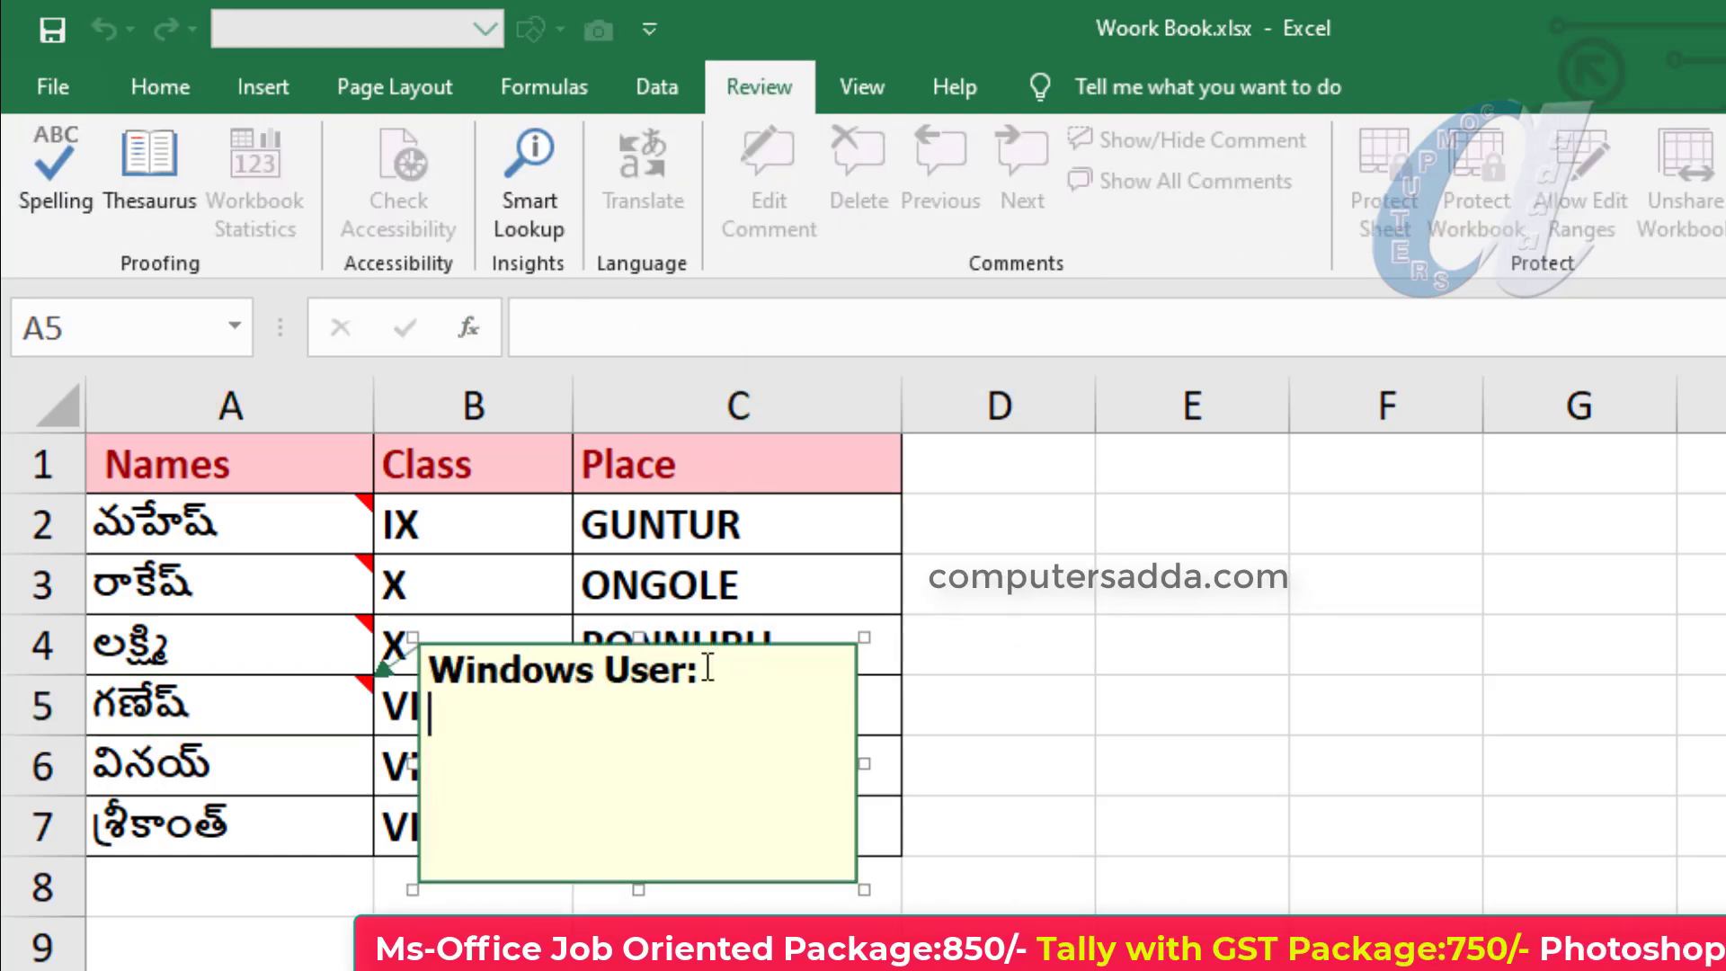
{"action": "left_click", "coordinate": [447, 645]}
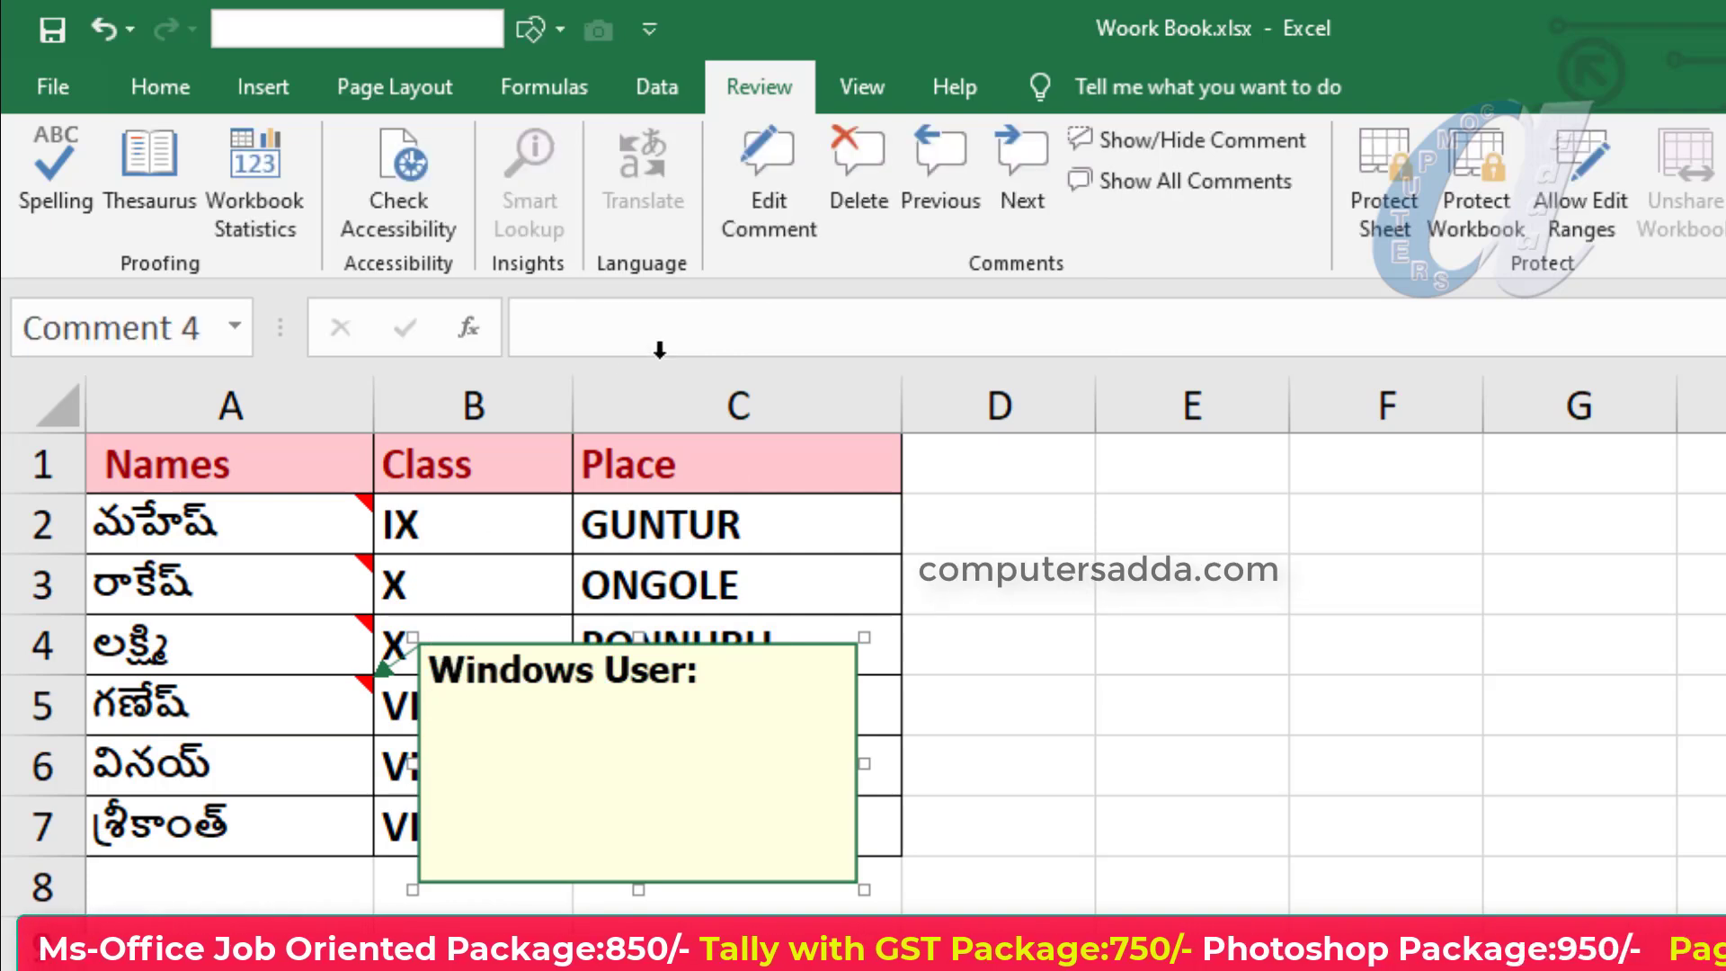
{"action": "left_click", "coordinate": [830, 174]}
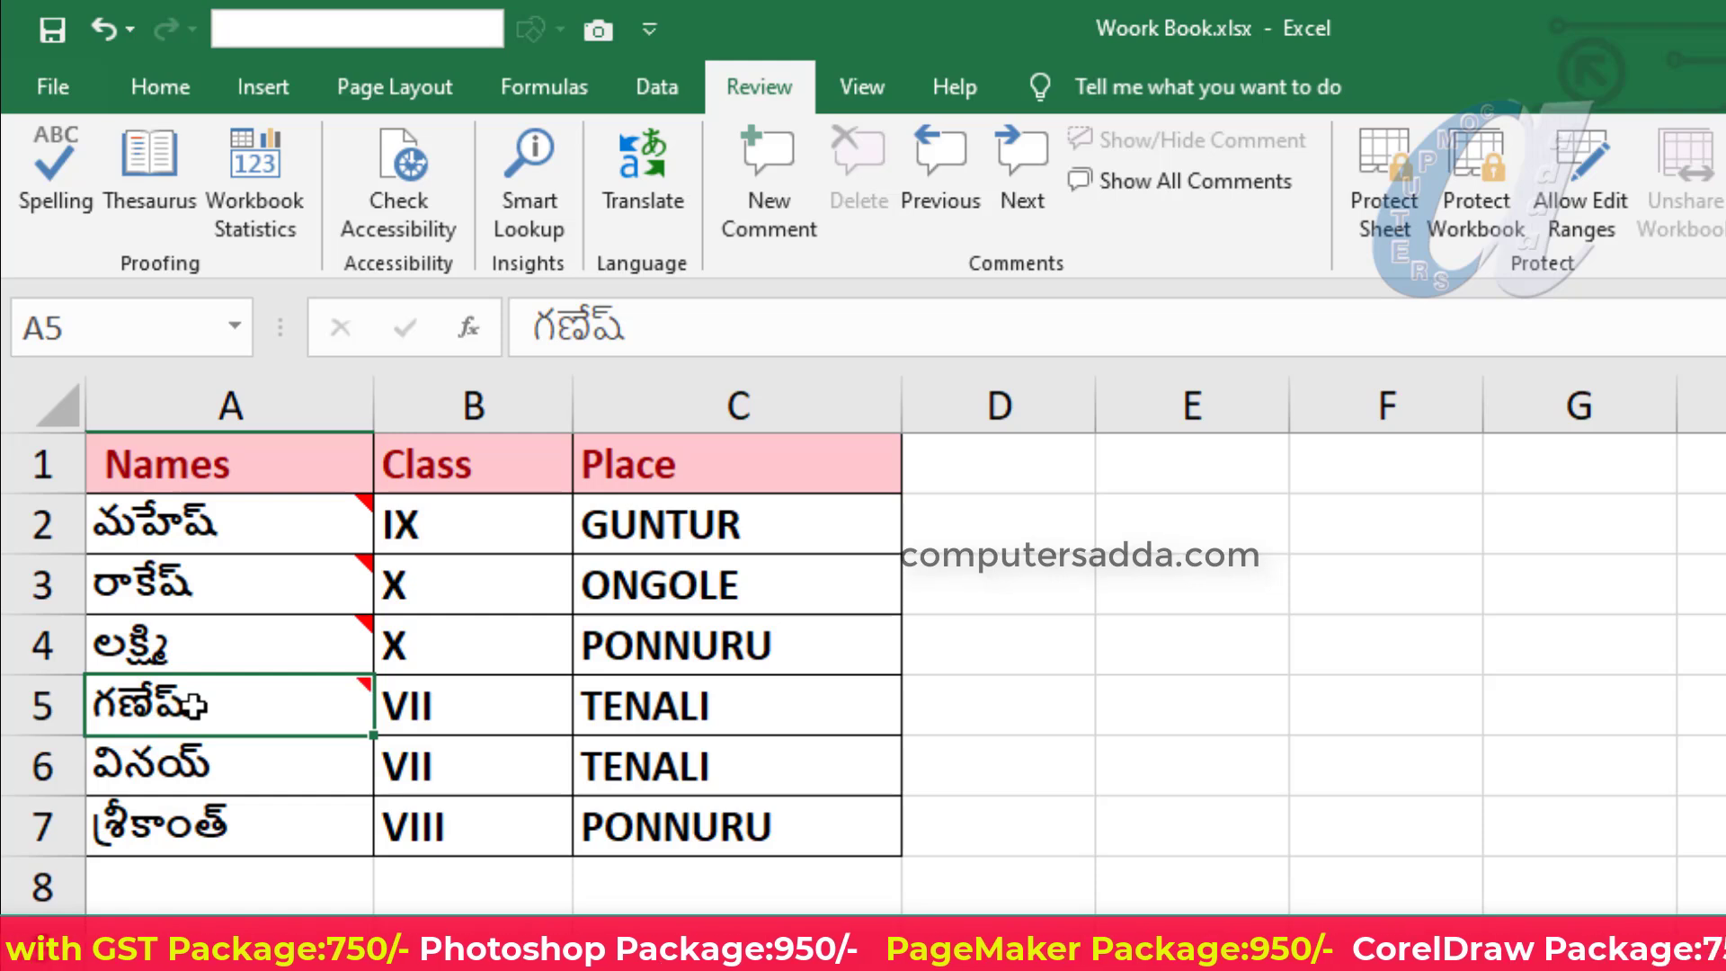
- Insert a new comment on cell A5 and clear its default author text
{"action": "key", "text": "shift+F2"}
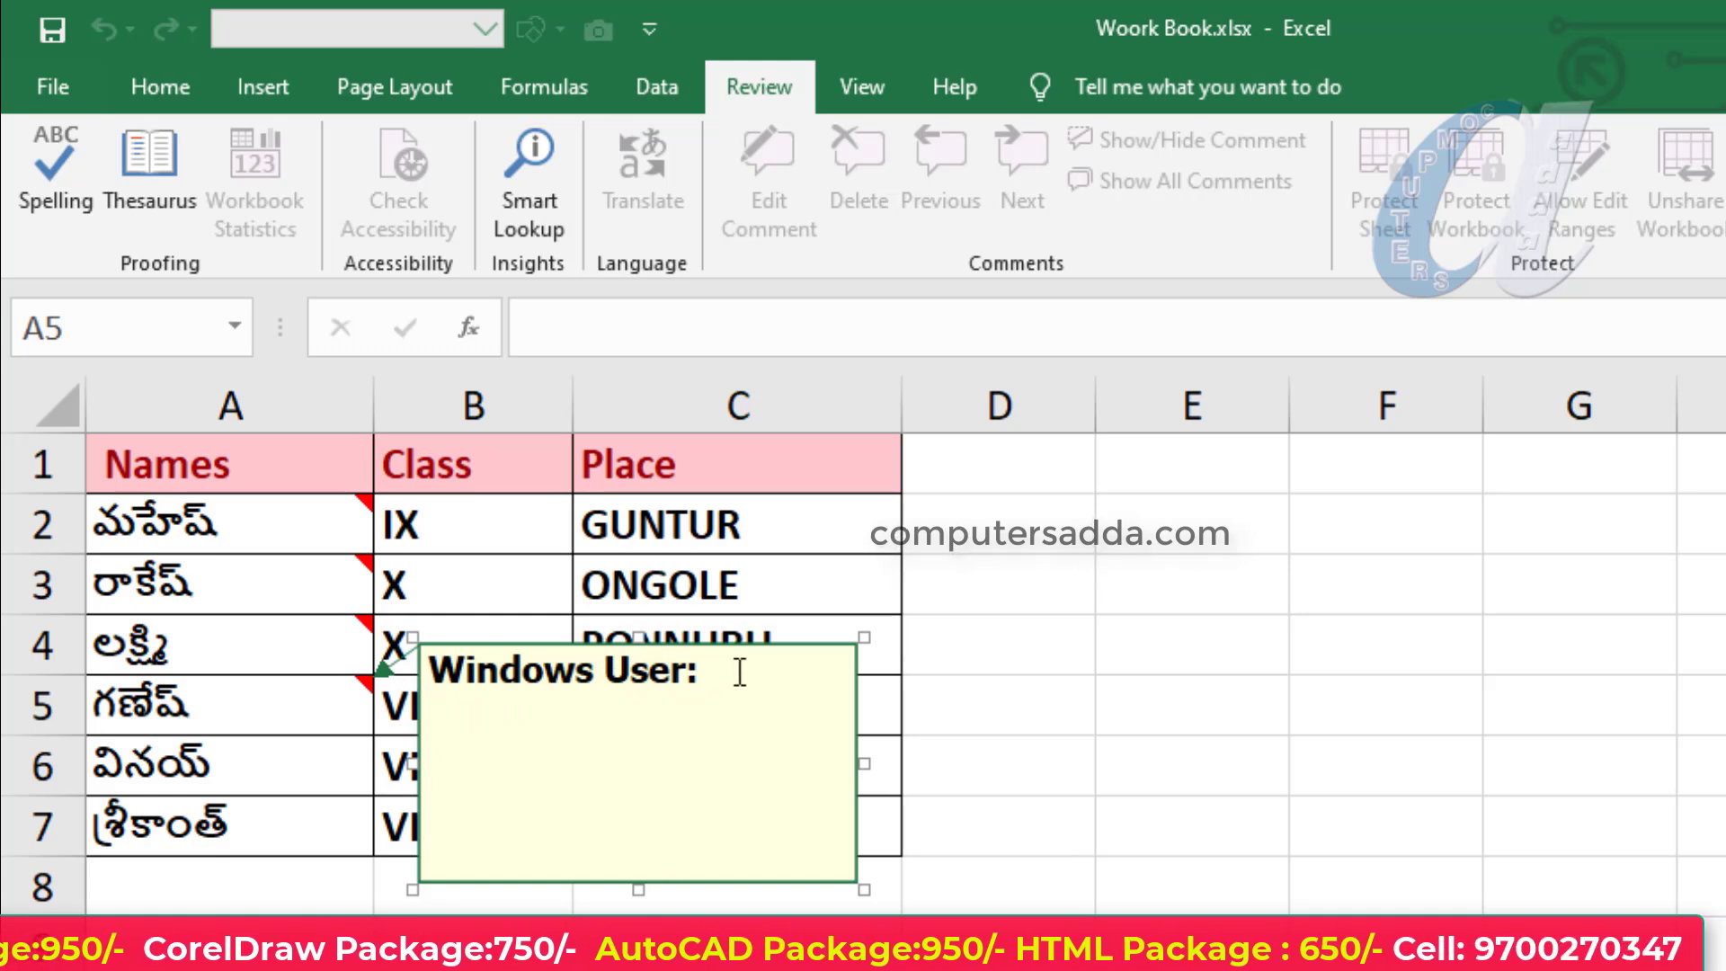
{"action": "left_click_drag", "start_coordinate": [732, 671], "coordinate": [388, 667]}
{"action": "key", "text": "Delete"}
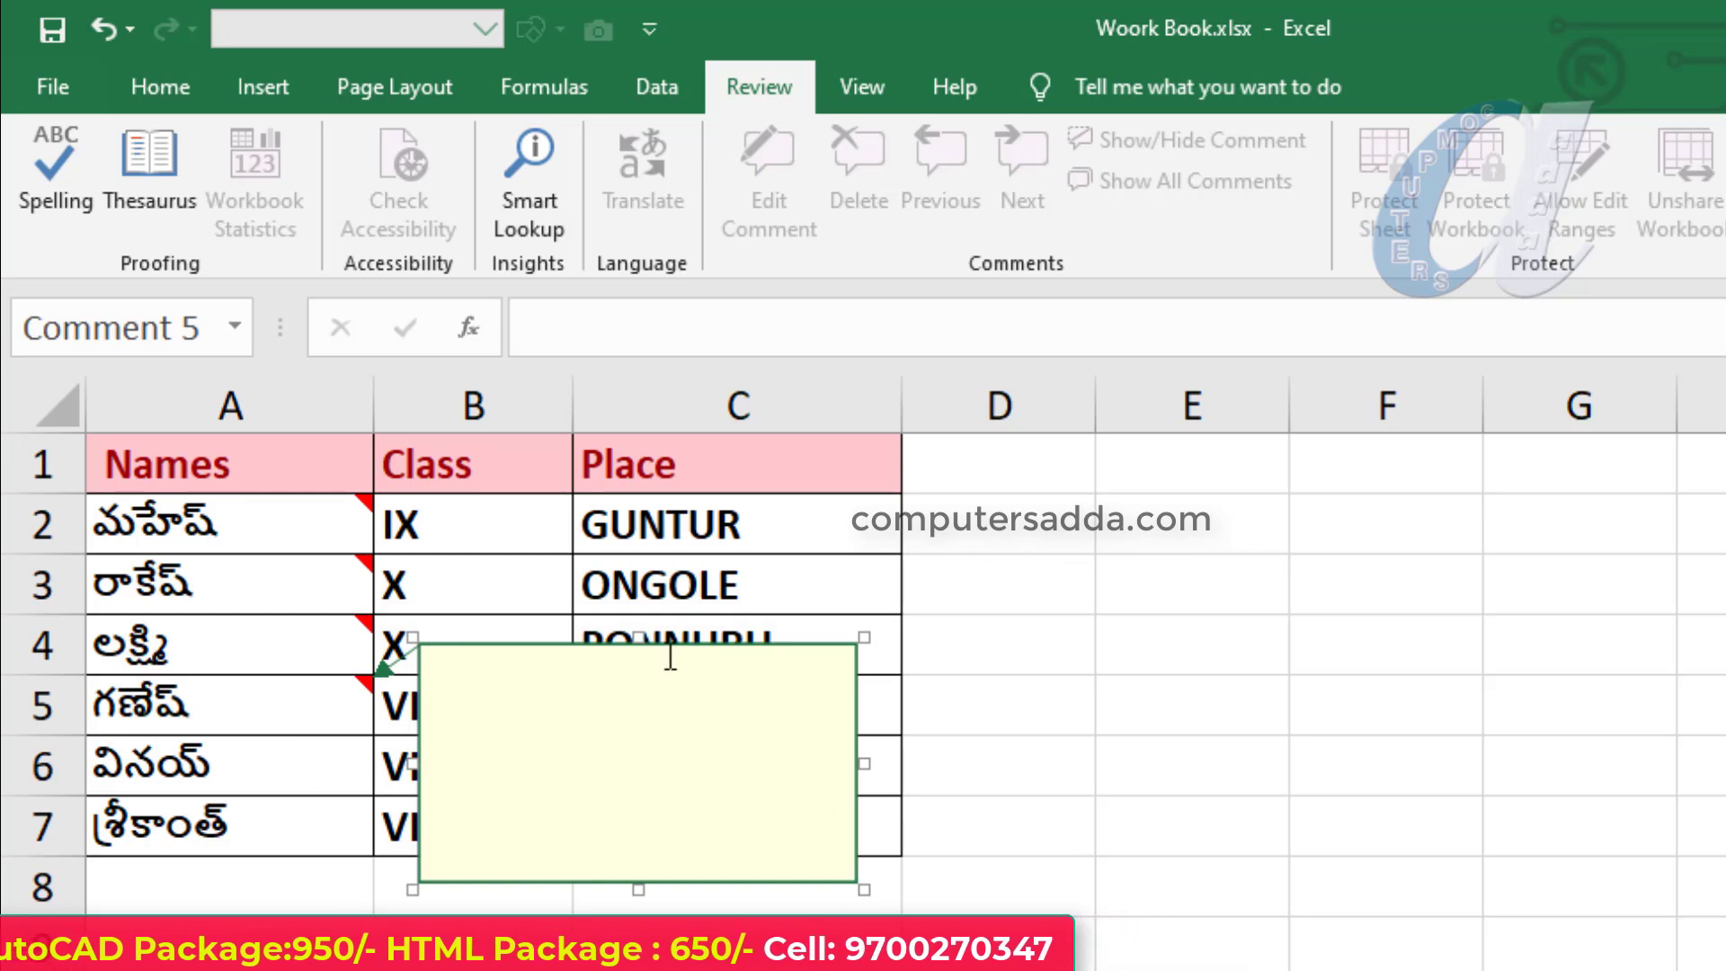
- Open the Fill Effects settings for the fill color of the A5 comment box
{"action": "left_click", "coordinate": [499, 642]}
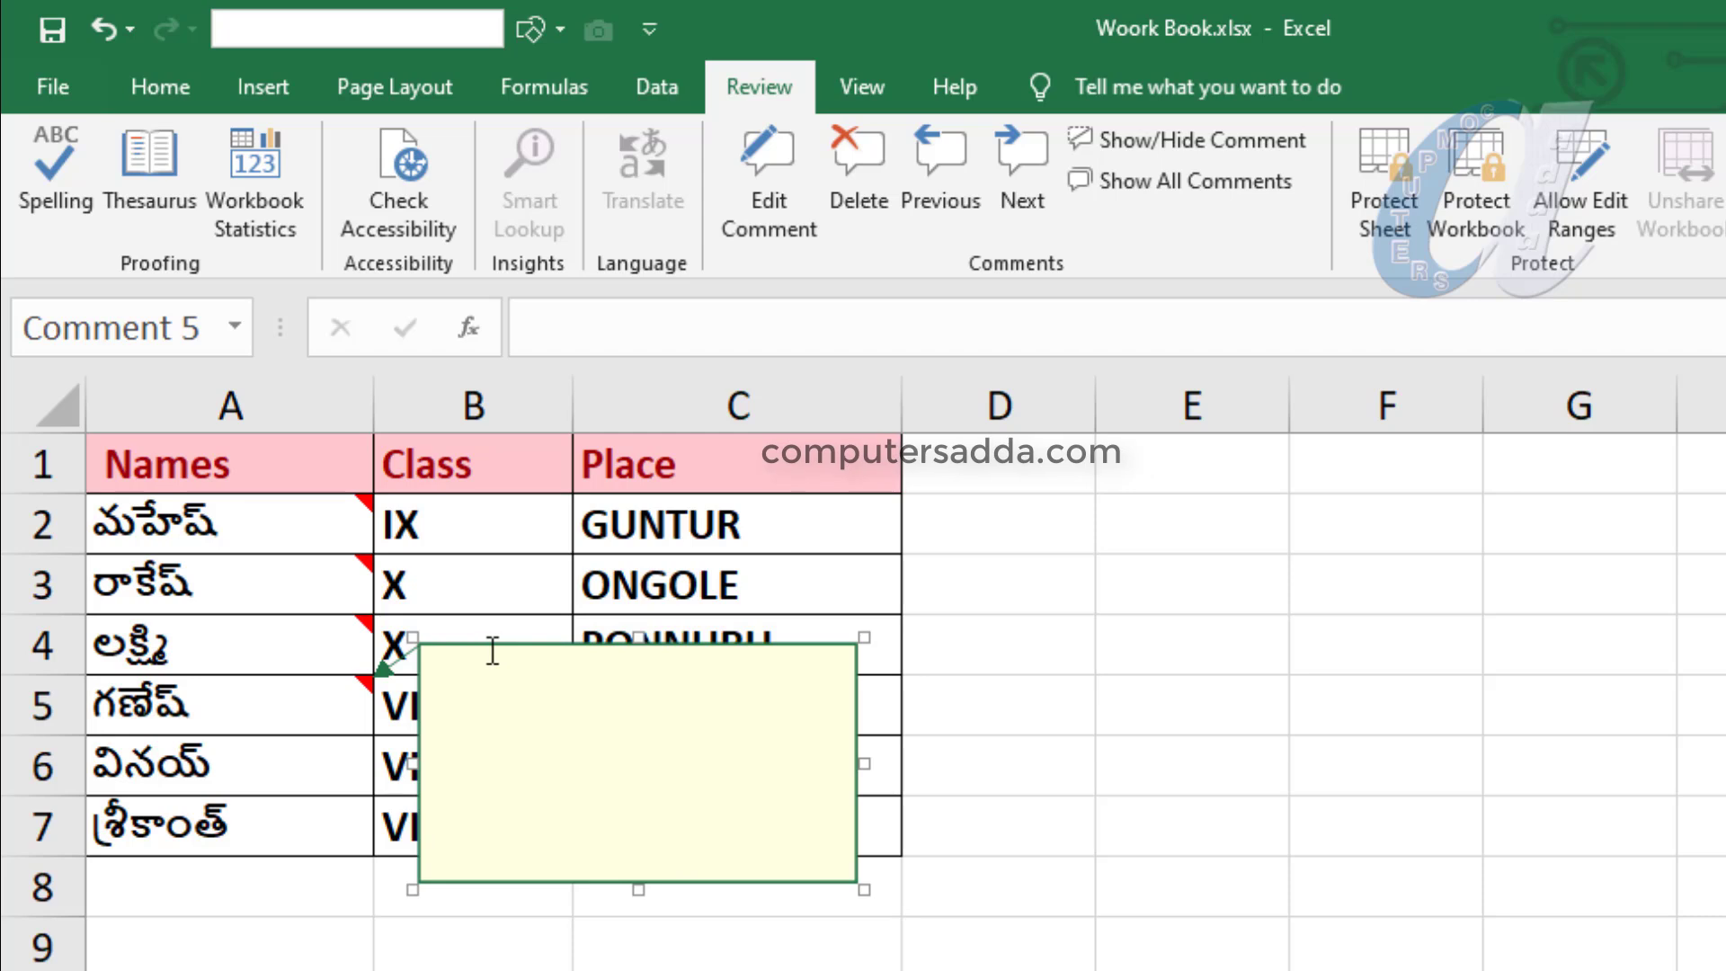
{"action": "left_click", "coordinate": [471, 876]}
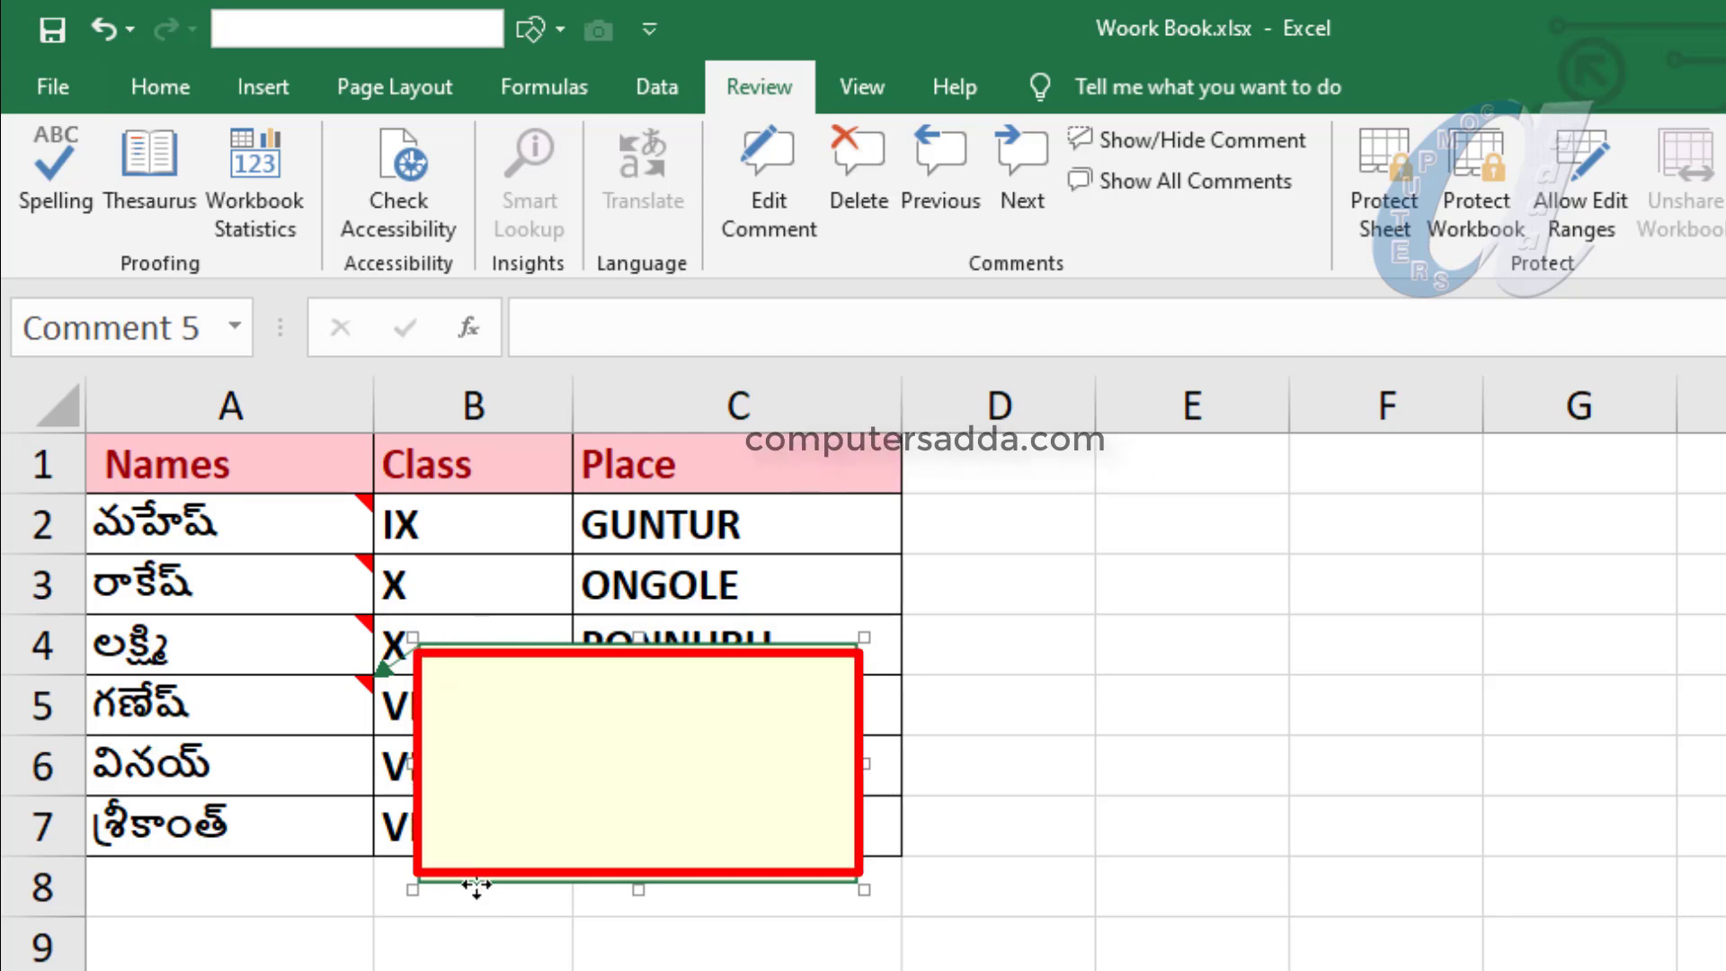
{"action": "right_click", "coordinate": [476, 885]}
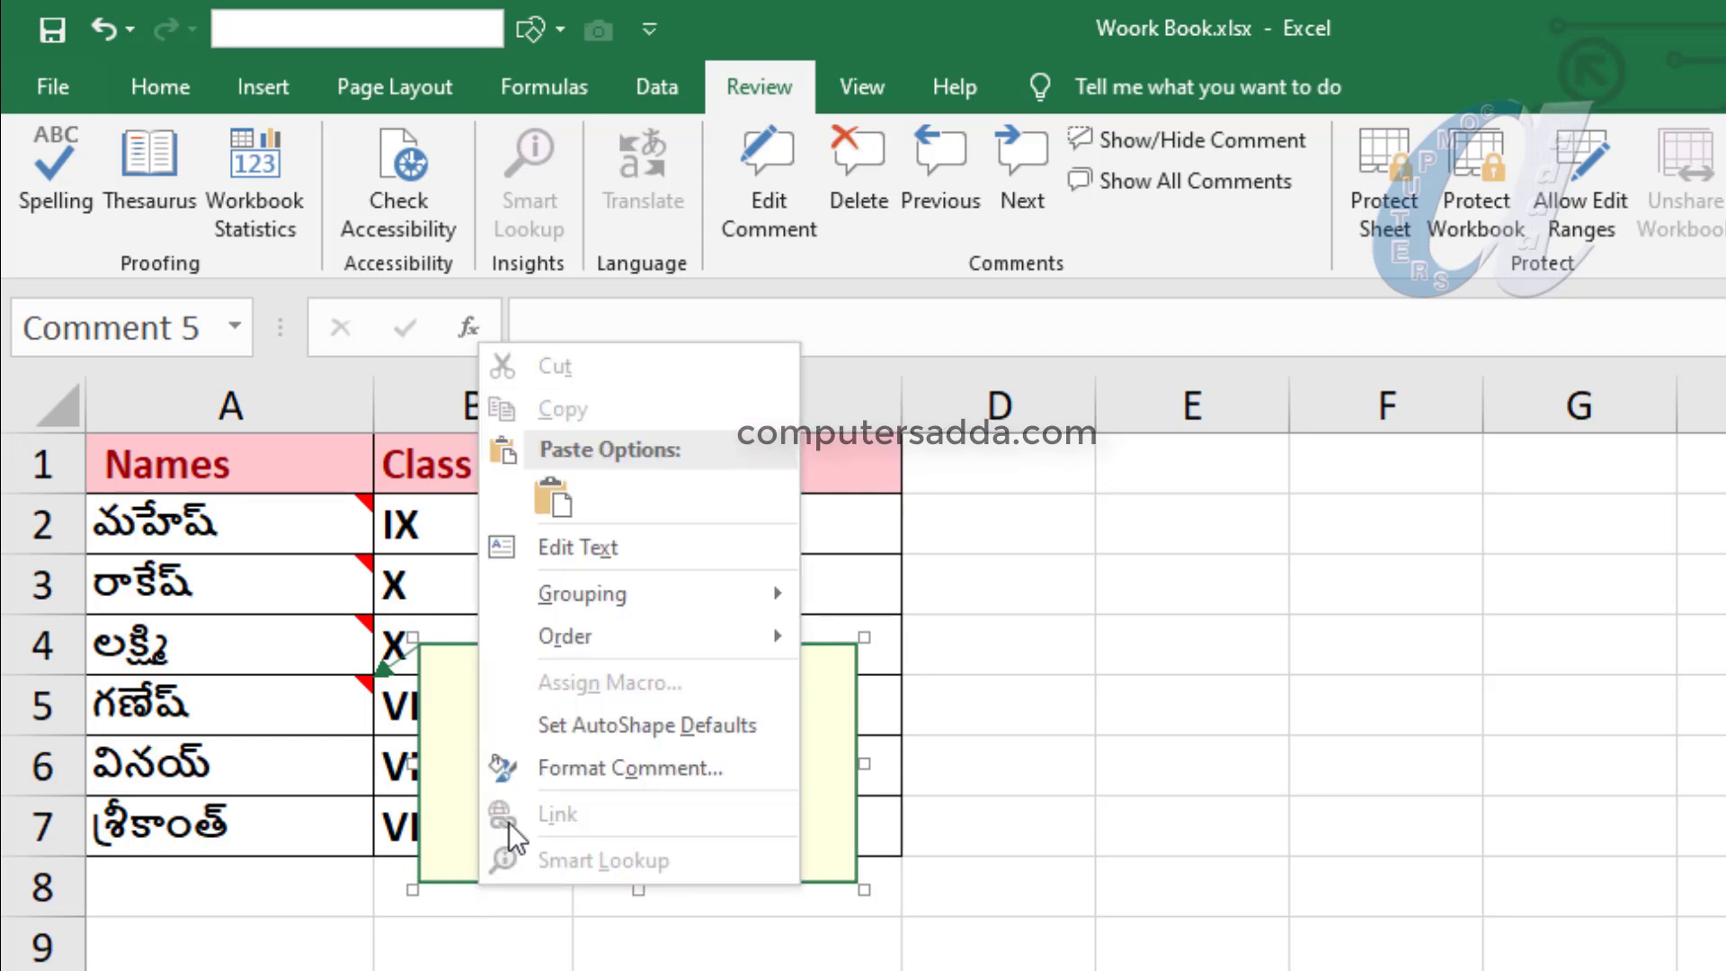
{"action": "left_click", "coordinate": [554, 765]}
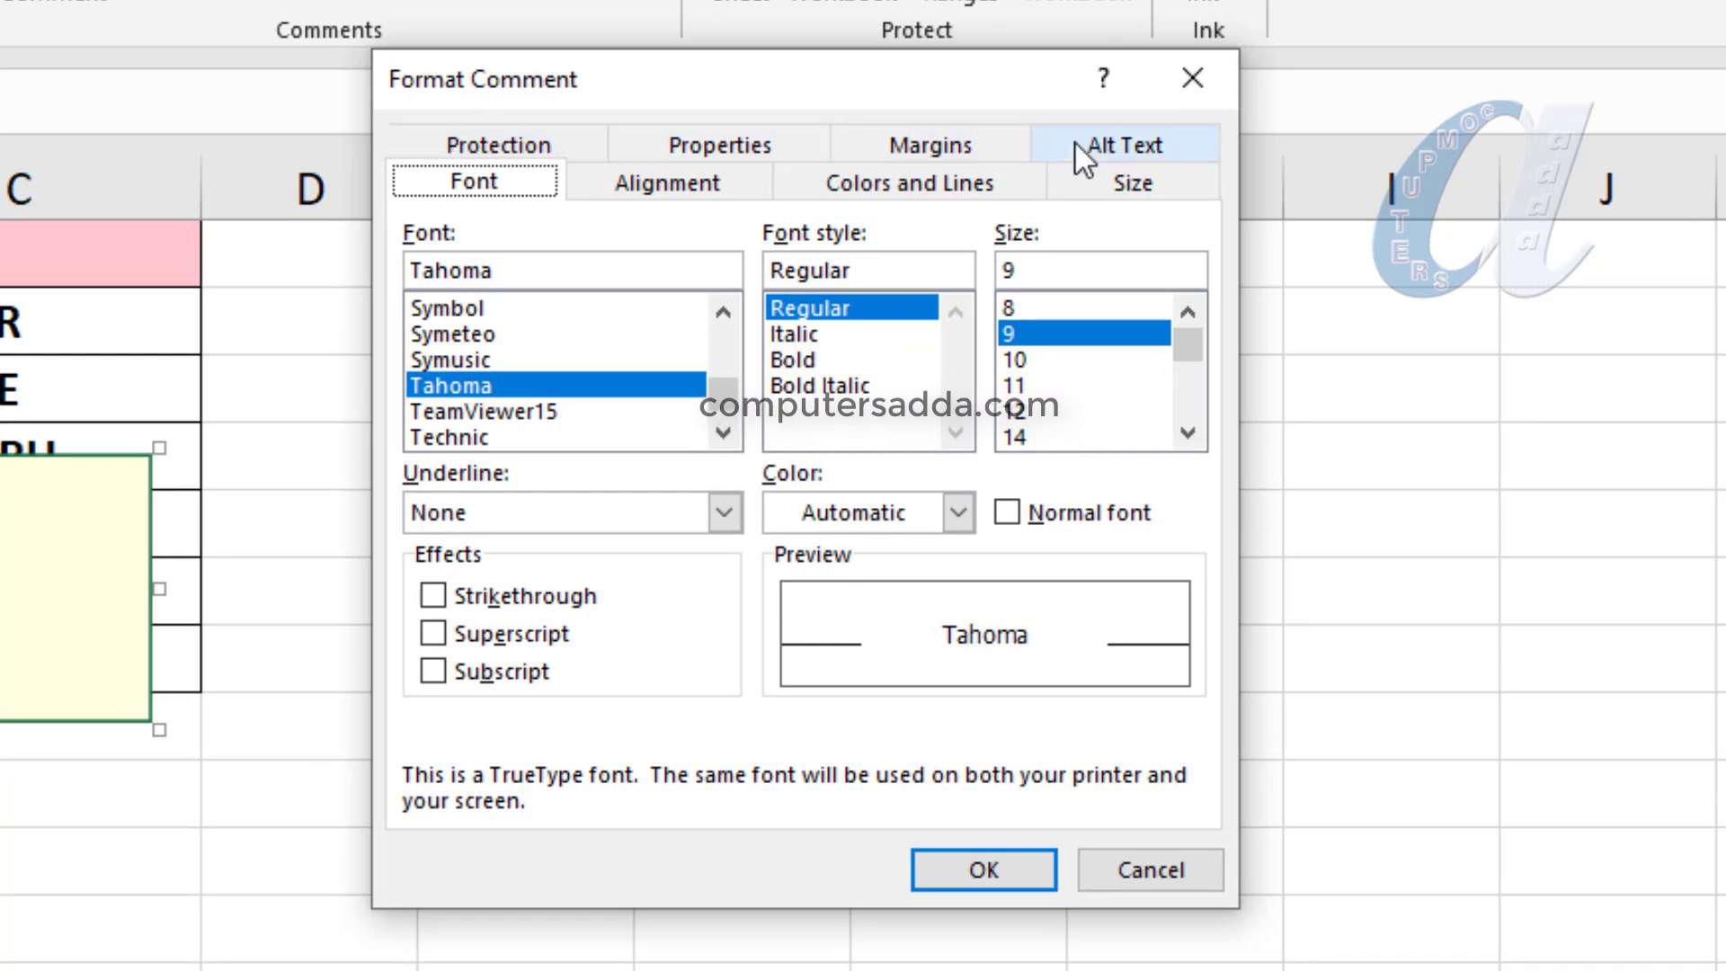
{"action": "left_click", "coordinate": [896, 184]}
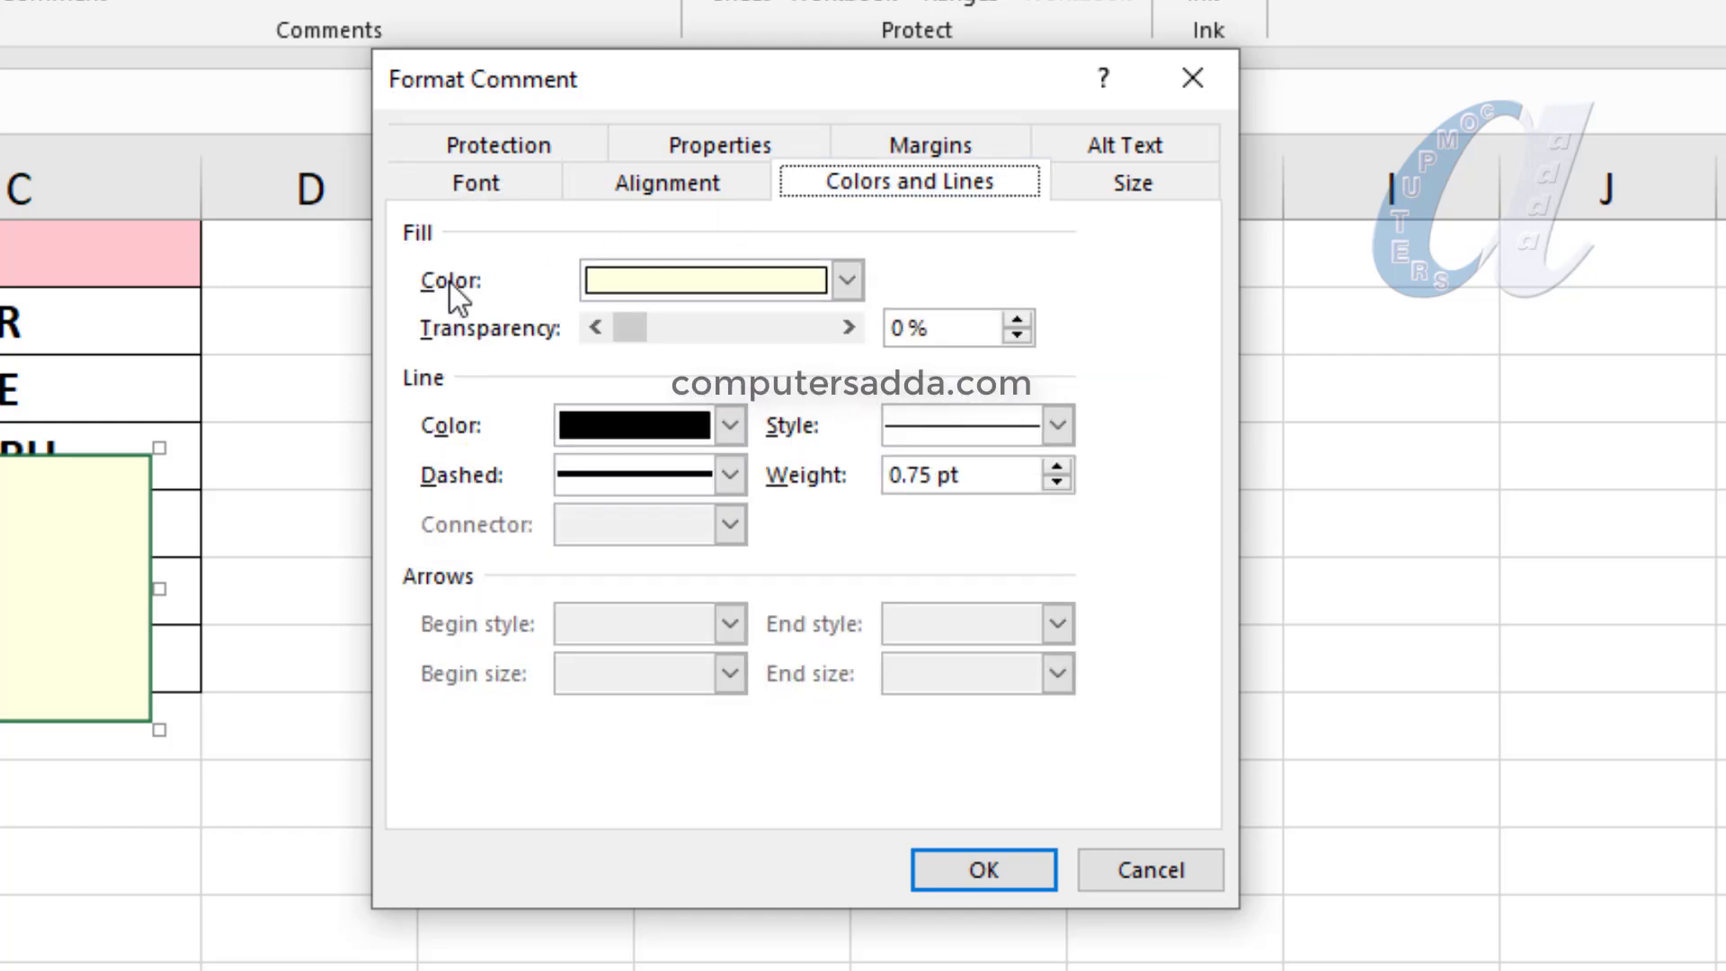
{"action": "left_click", "coordinate": [845, 284]}
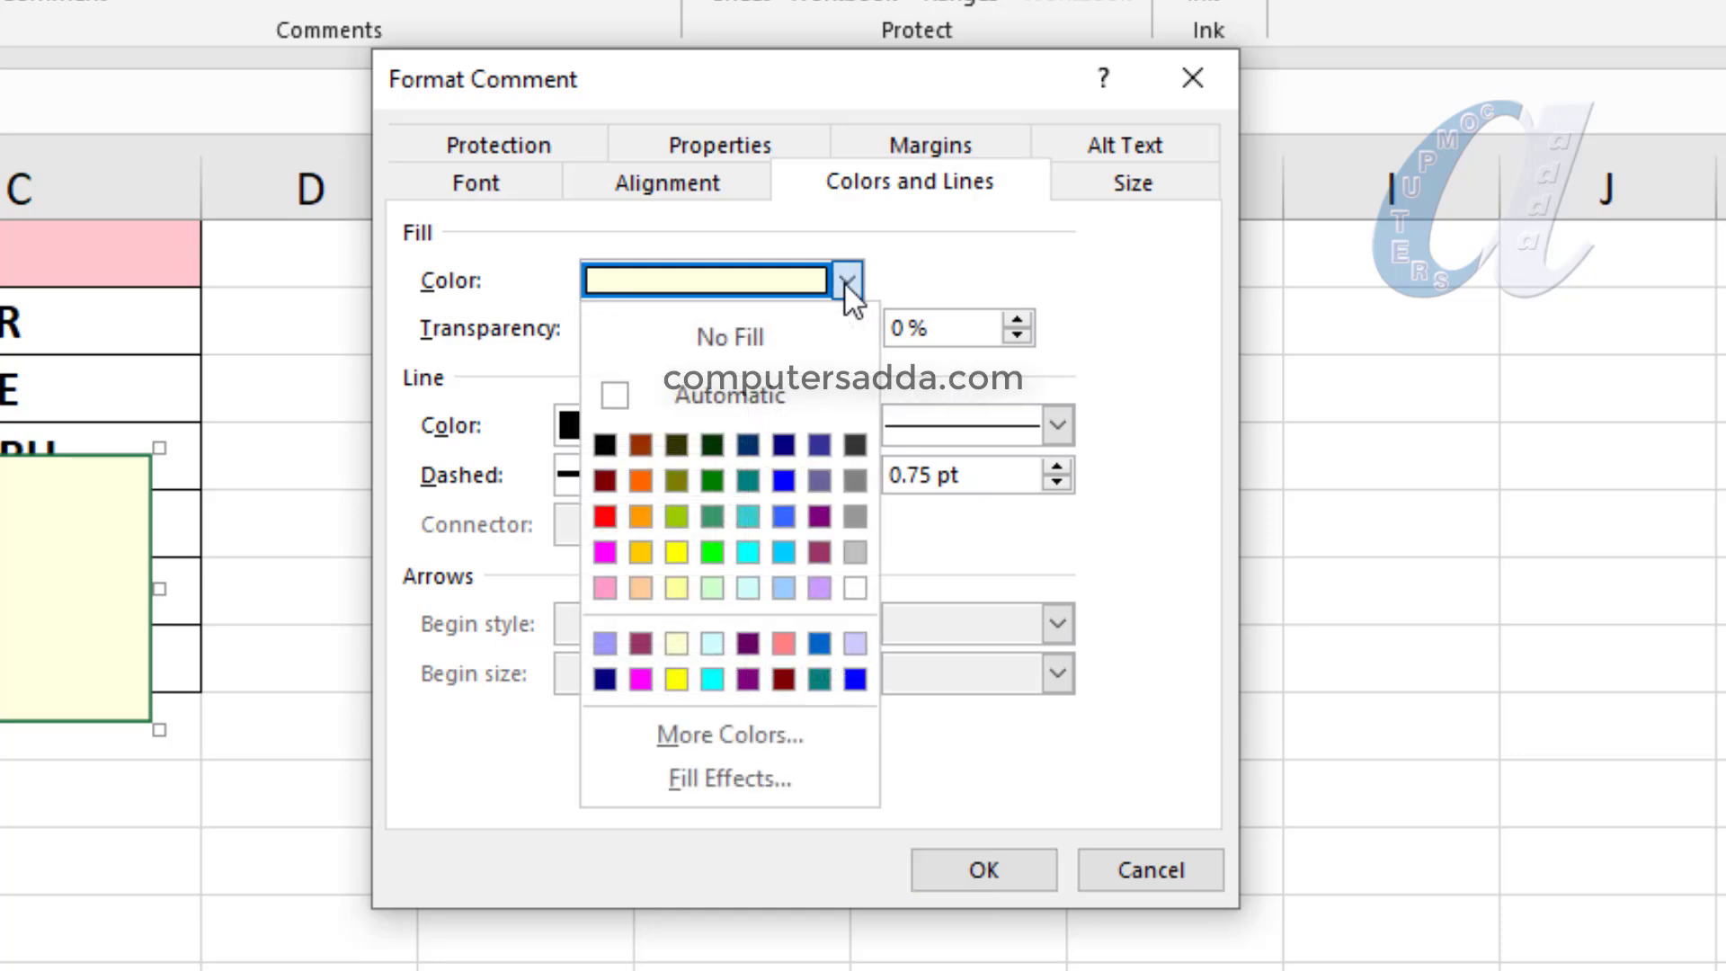
{"action": "left_click", "coordinate": [707, 778]}
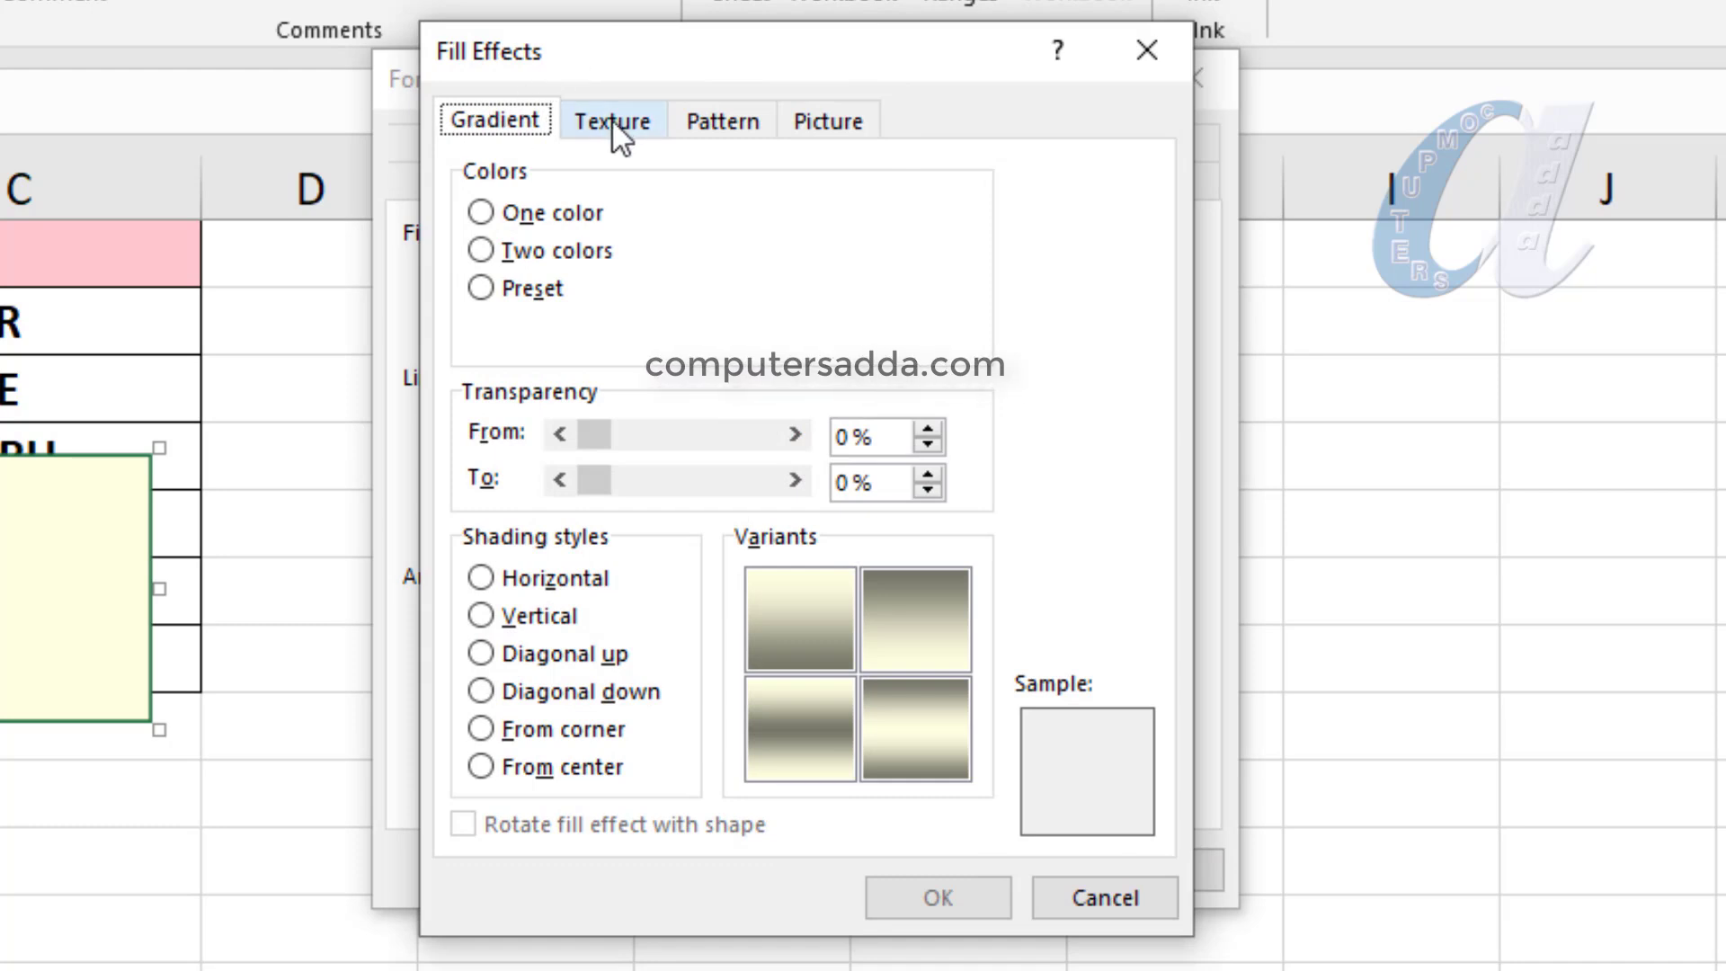
- Browse offline for a fill picture in the student photos folder inside the Excel folder on the Desktop
{"action": "left_click", "coordinate": [834, 117]}
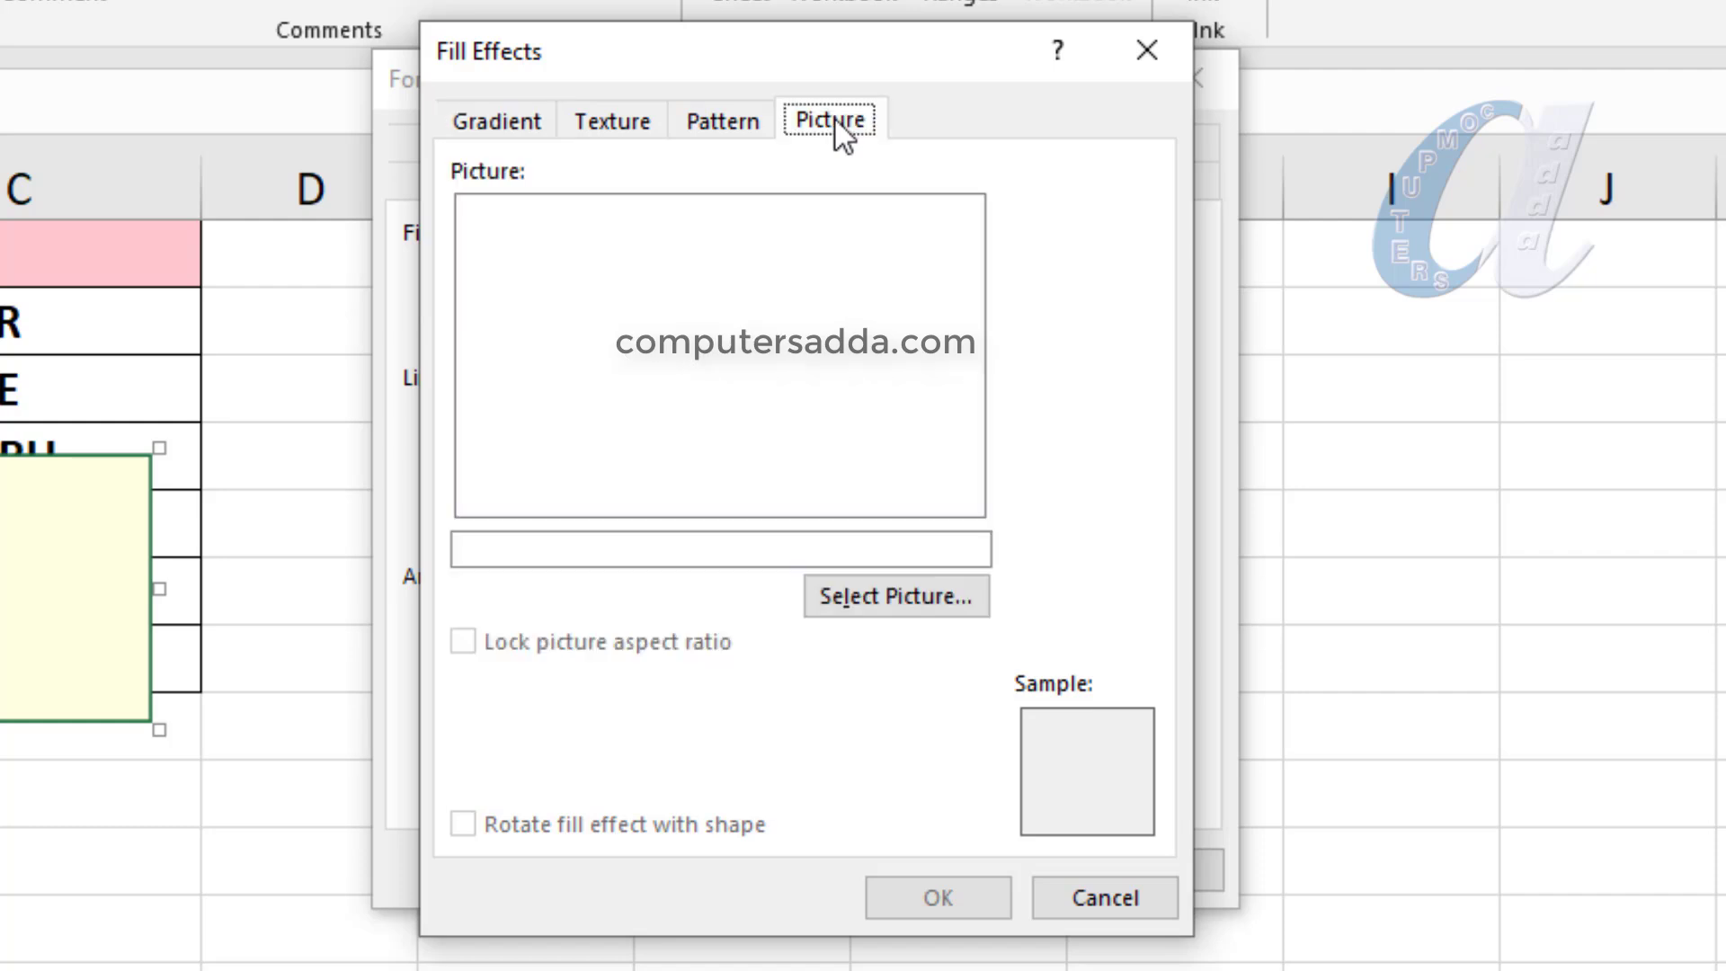
{"action": "left_click", "coordinate": [859, 600]}
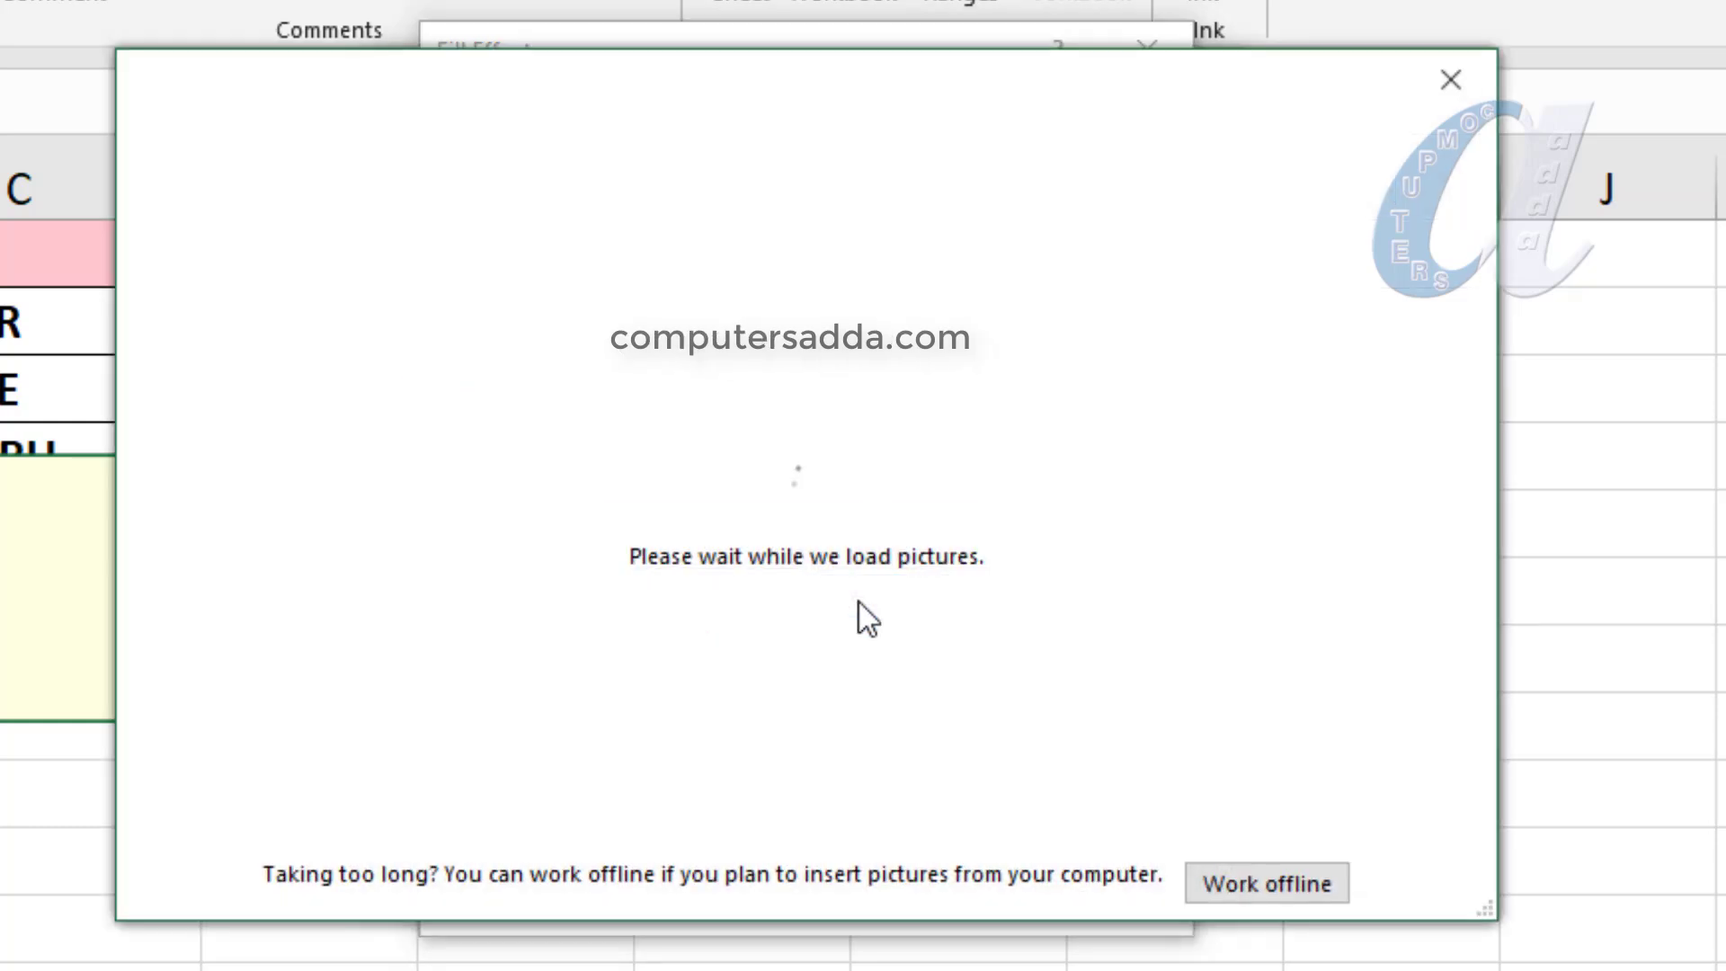
{"action": "left_click", "coordinate": [1259, 886]}
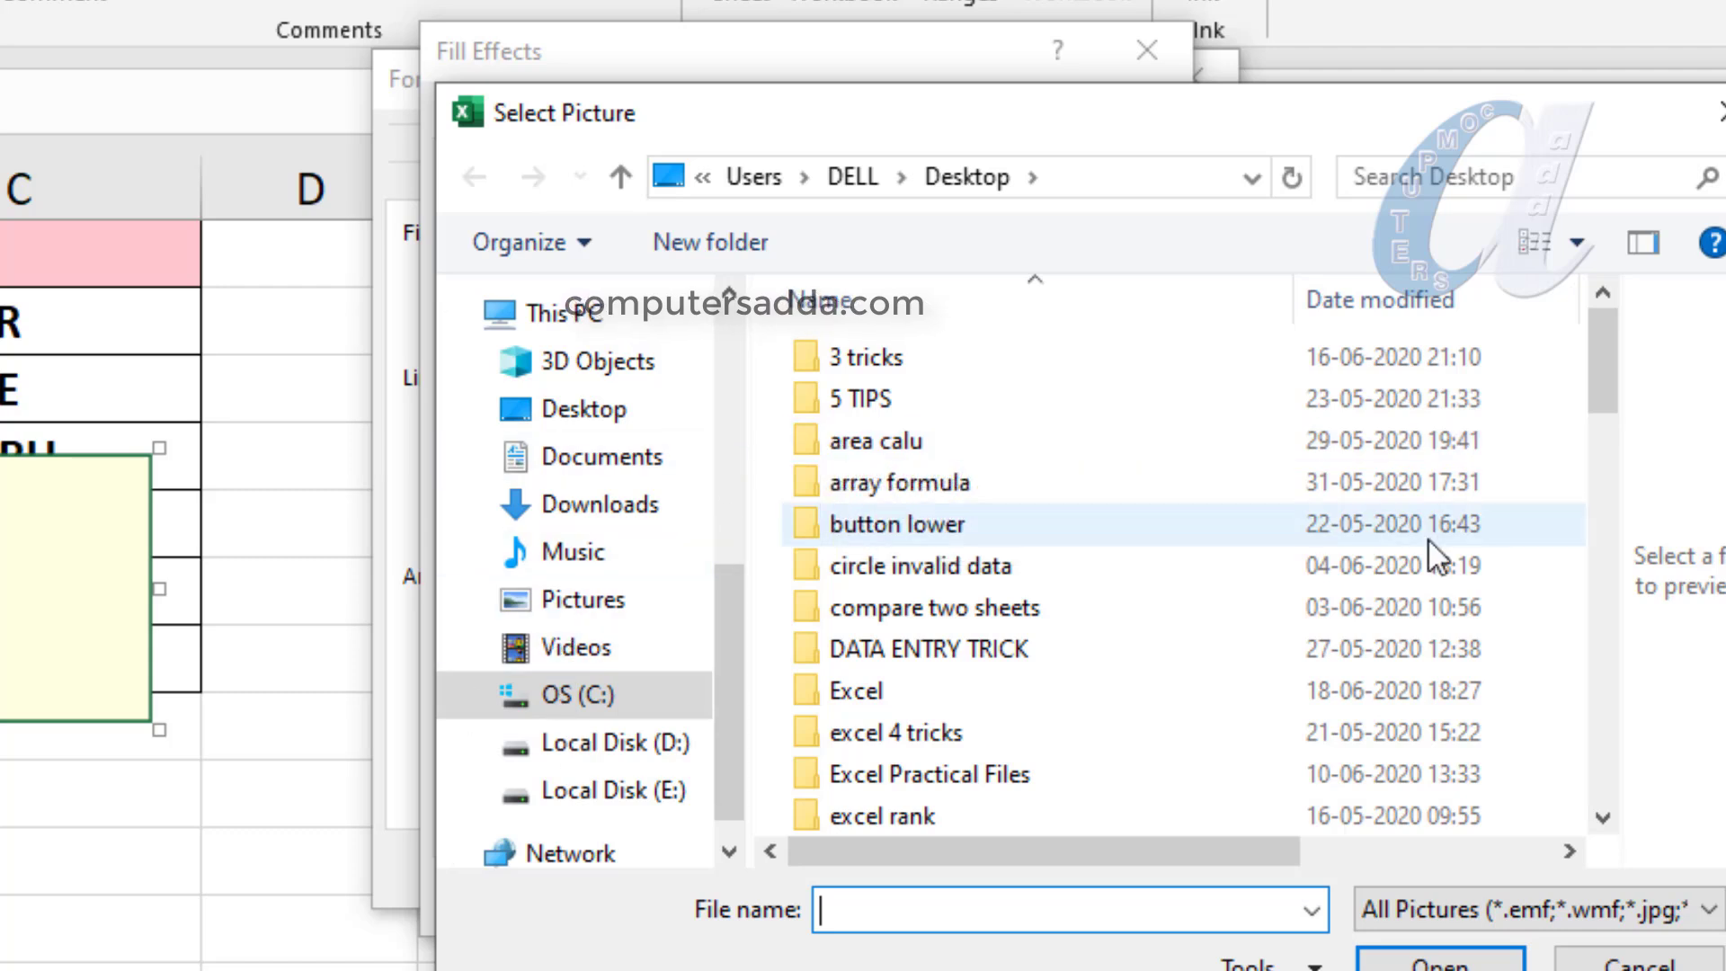
{"action": "left_click", "coordinate": [595, 744]}
{"action": "left_click", "coordinate": [588, 412]}
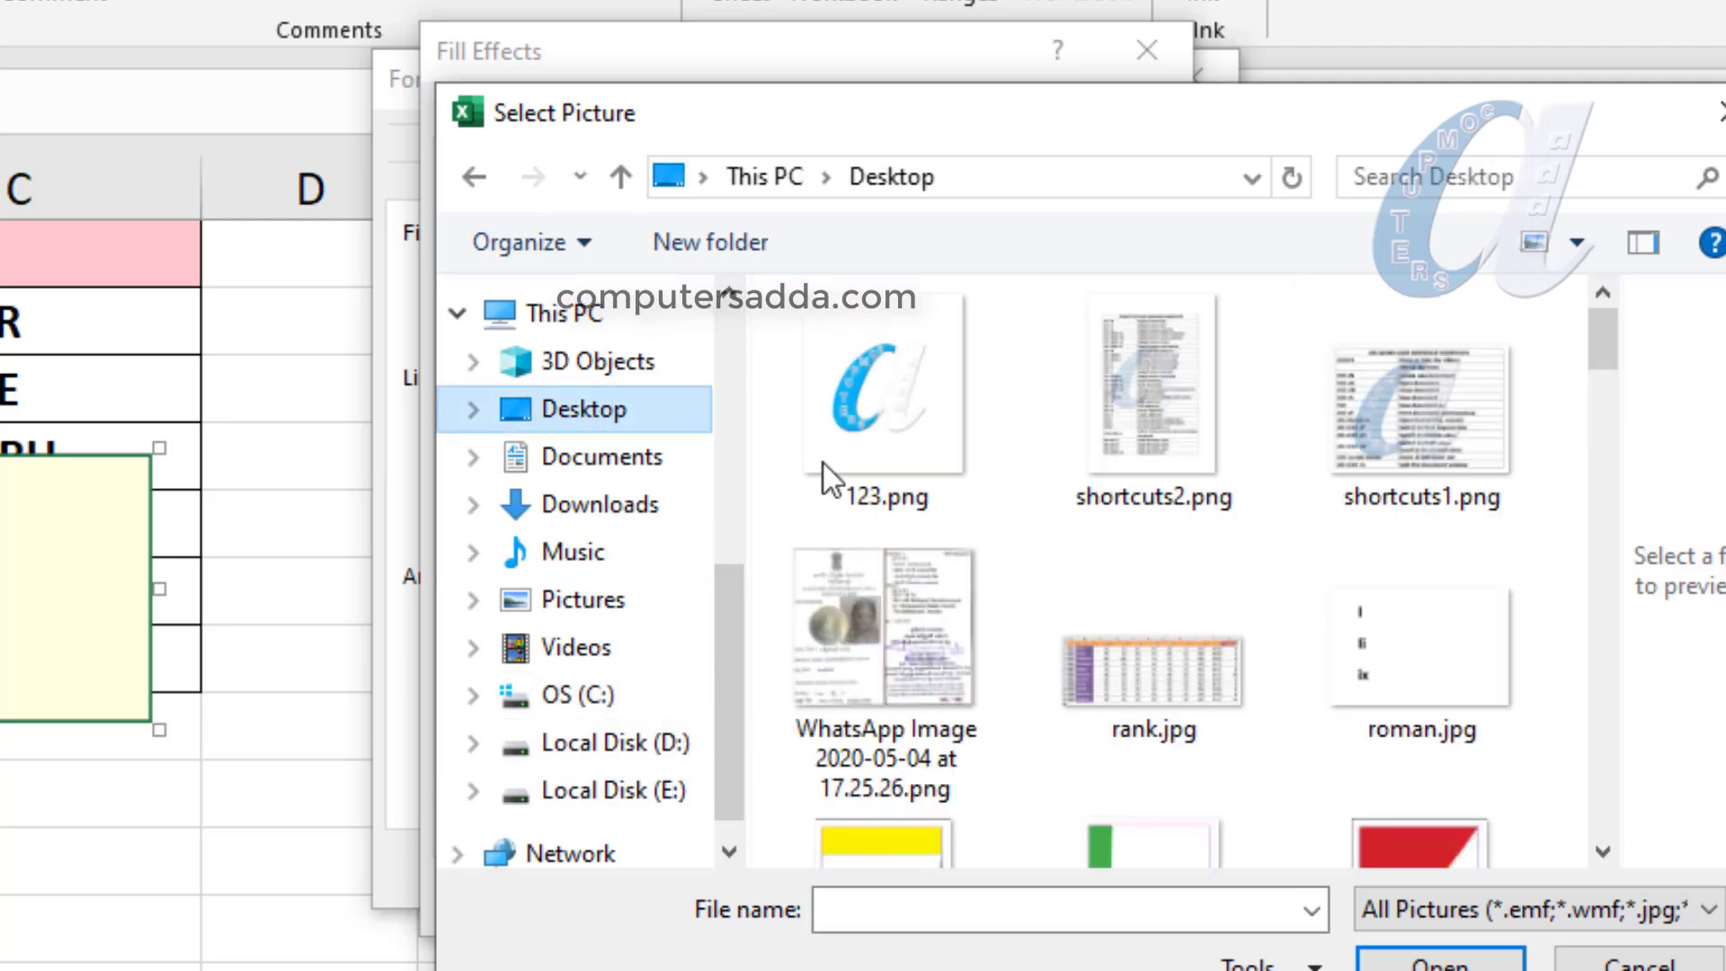
{"action": "scroll", "coordinate": [915, 487], "scroll_direction": "down", "scroll_amount": 5}
{"action": "scroll", "coordinate": [1181, 413], "scroll_direction": "up", "scroll_amount": 2}
{"action": "double_click", "coordinate": [1176, 407]}
{"action": "double_click", "coordinate": [873, 358]}
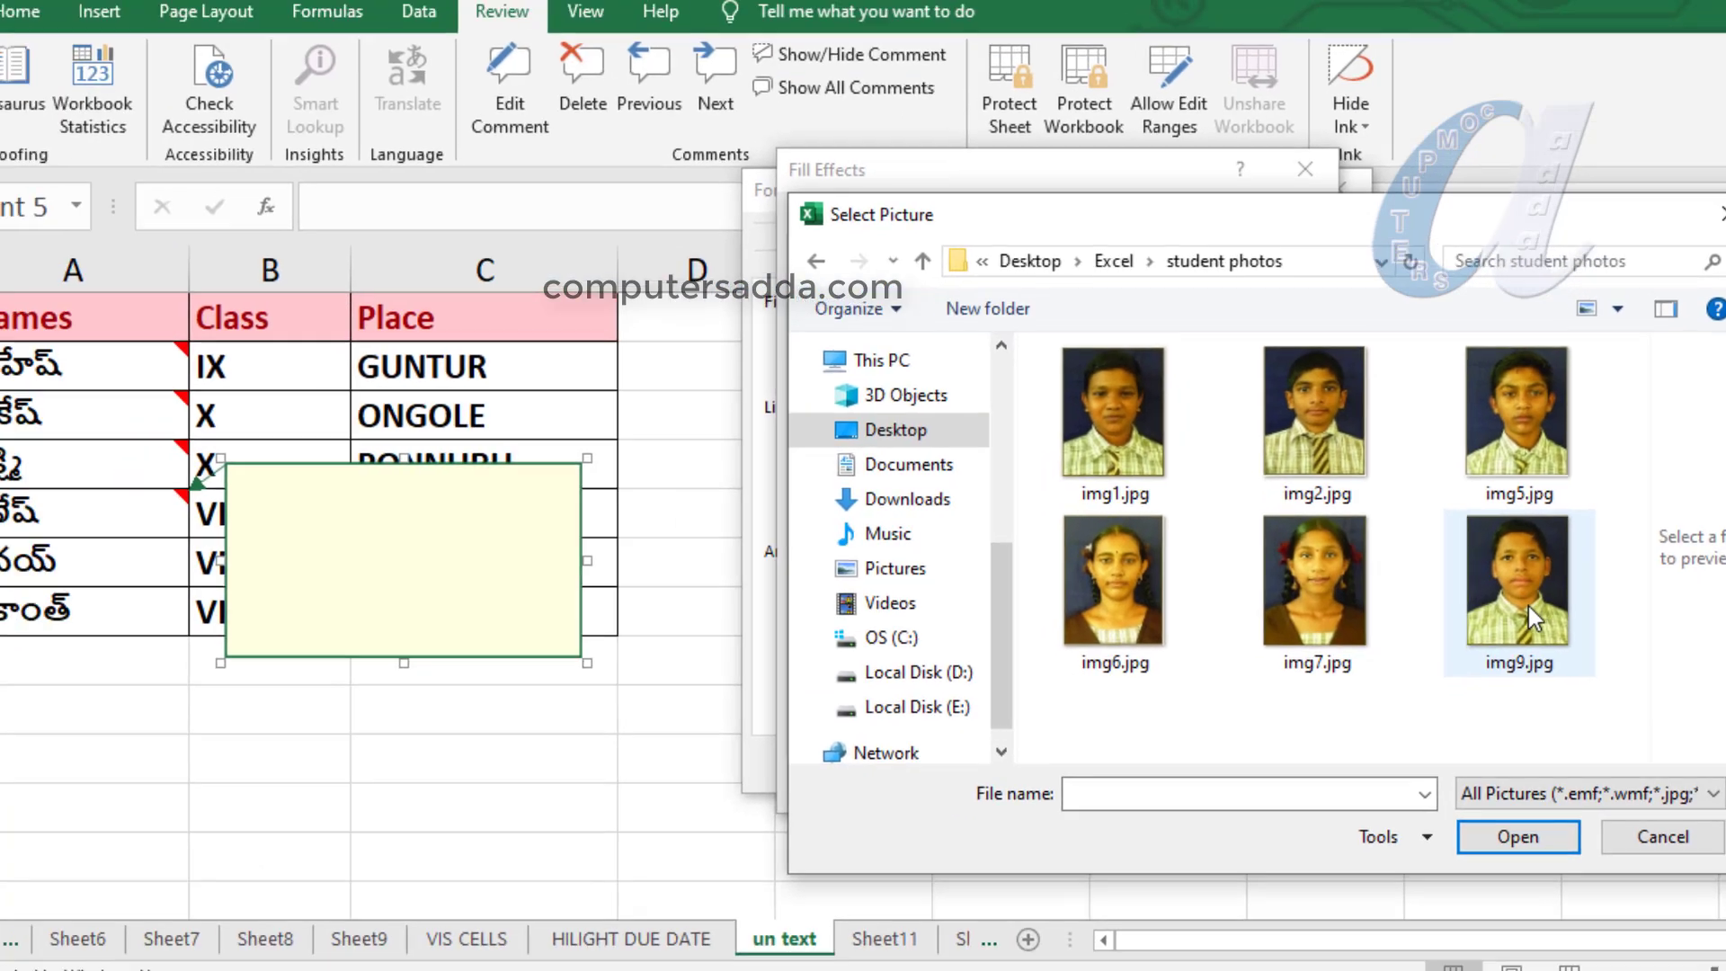
- Choose img9.jpg as the picture fill and apply it to the A5 comment box
{"action": "left_click", "coordinate": [1528, 606]}
{"action": "left_click", "coordinate": [1514, 822]}
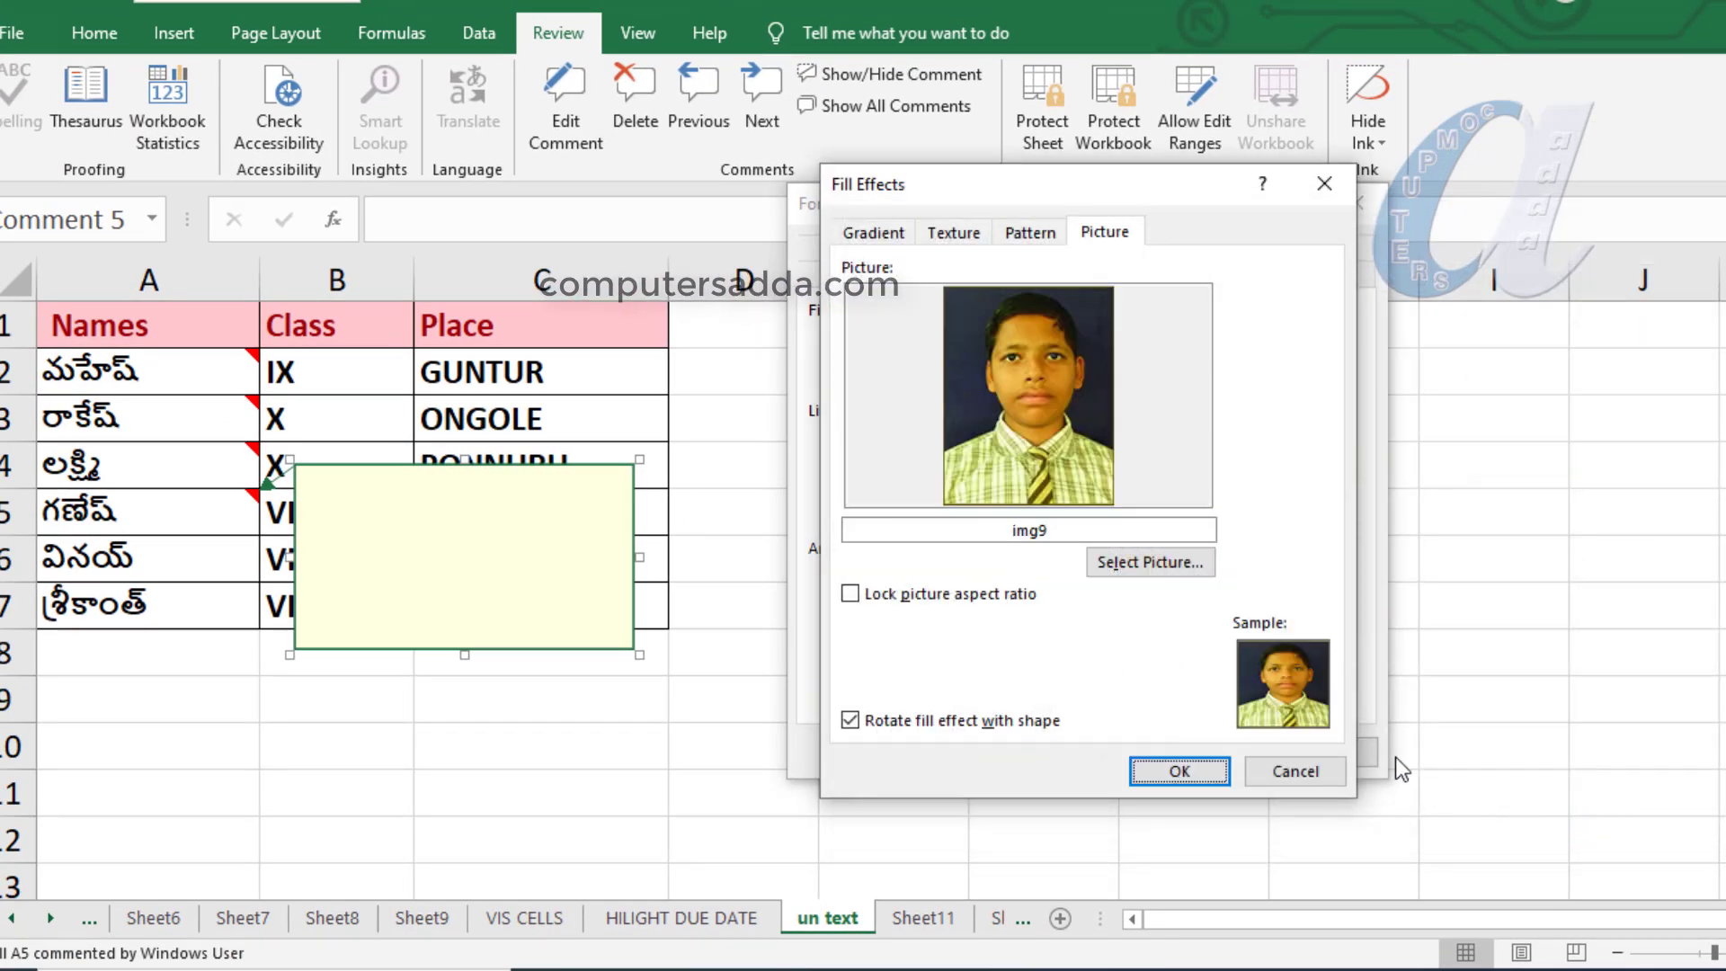
{"action": "left_click", "coordinate": [1159, 765]}
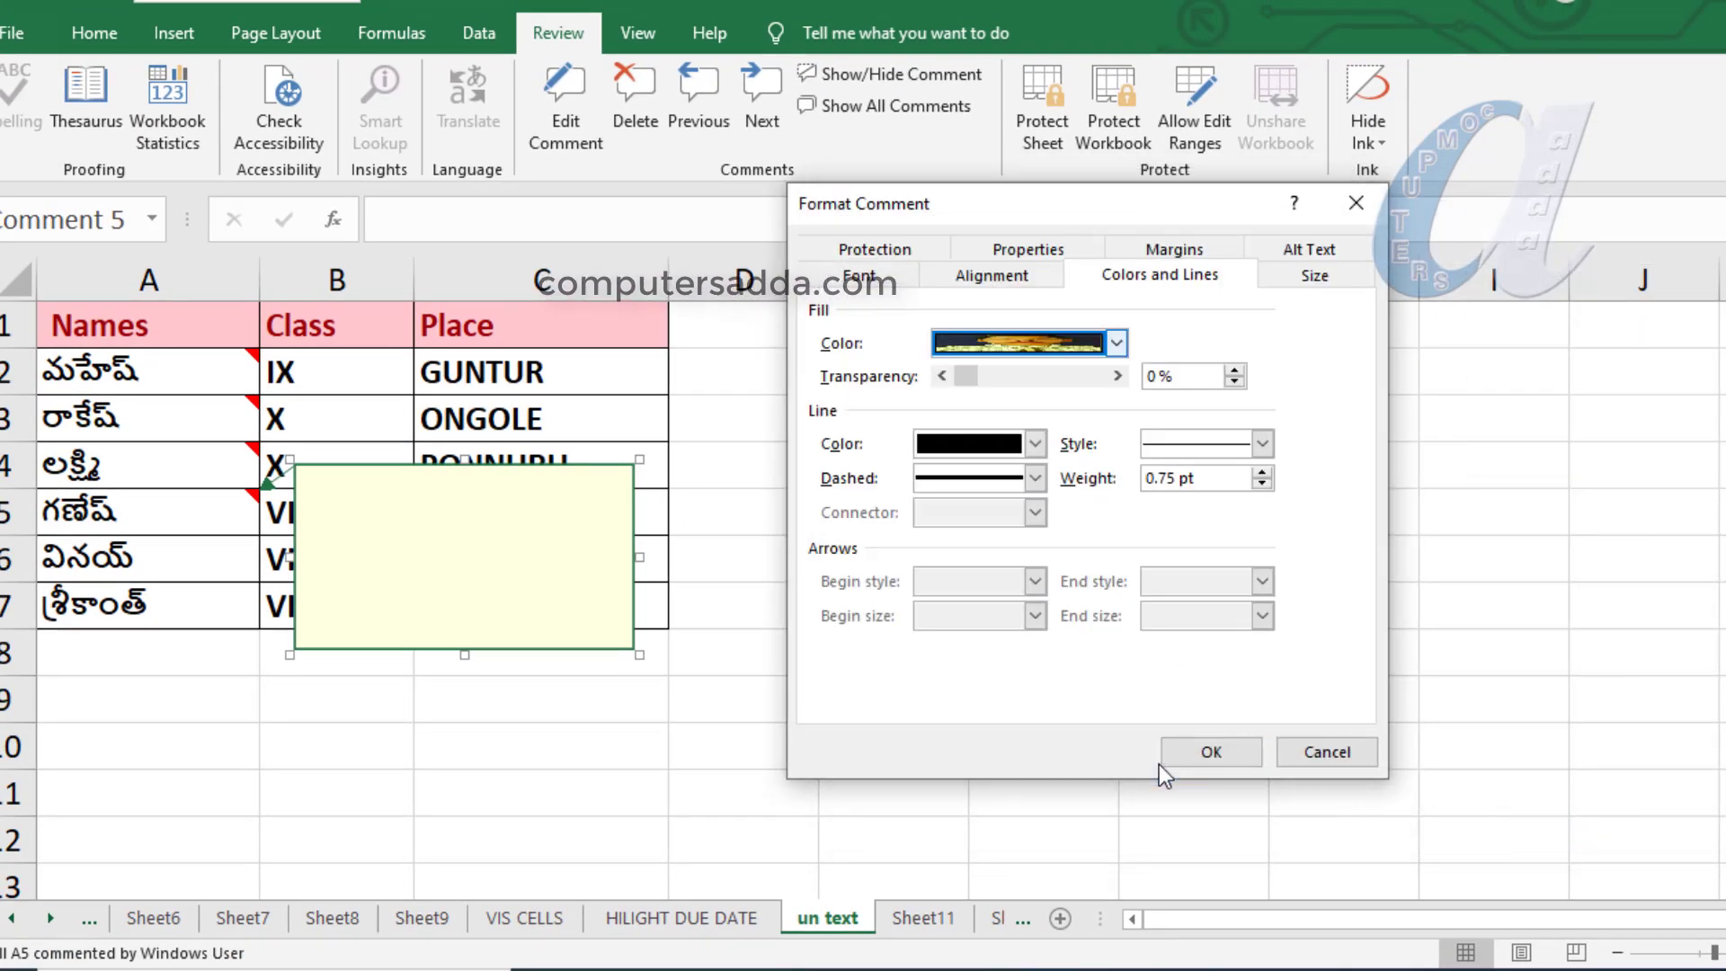
{"action": "left_click", "coordinate": [1210, 760]}
- Narrow the A5 comment box to about half its width, then deselect it and reselect cell A5
{"action": "left_click_drag", "start_coordinate": [639, 556], "coordinate": [461, 553]}
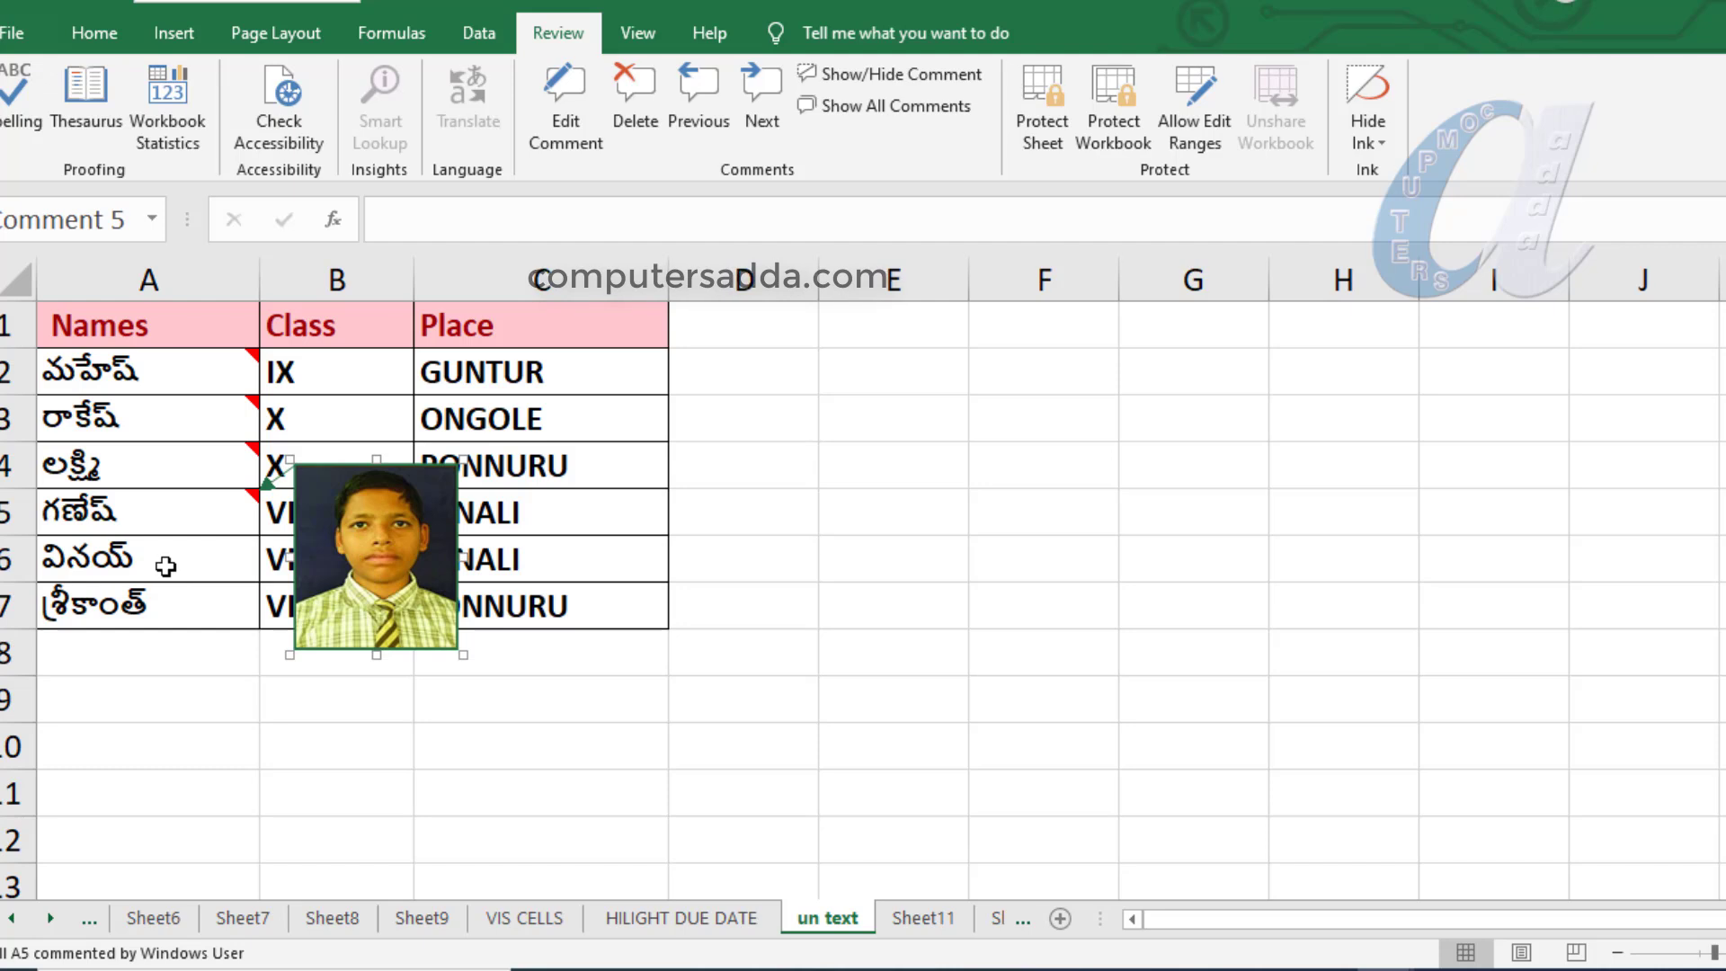
{"action": "left_click", "coordinate": [165, 566]}
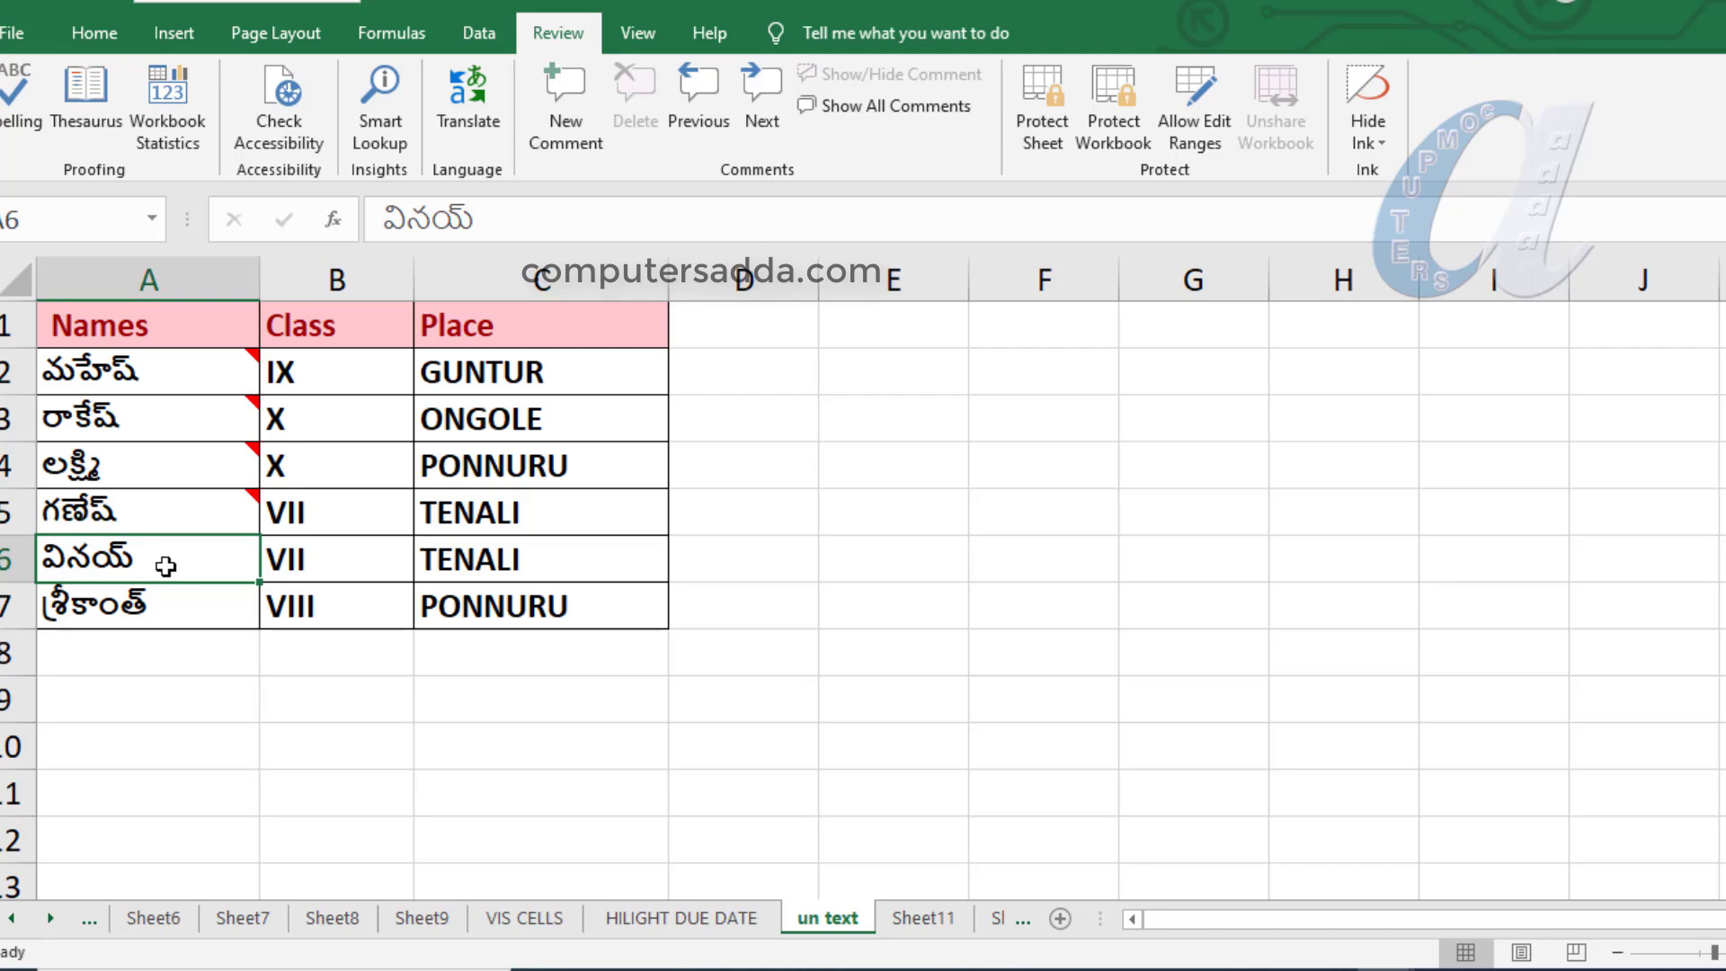
{"action": "left_click", "coordinate": [157, 502]}
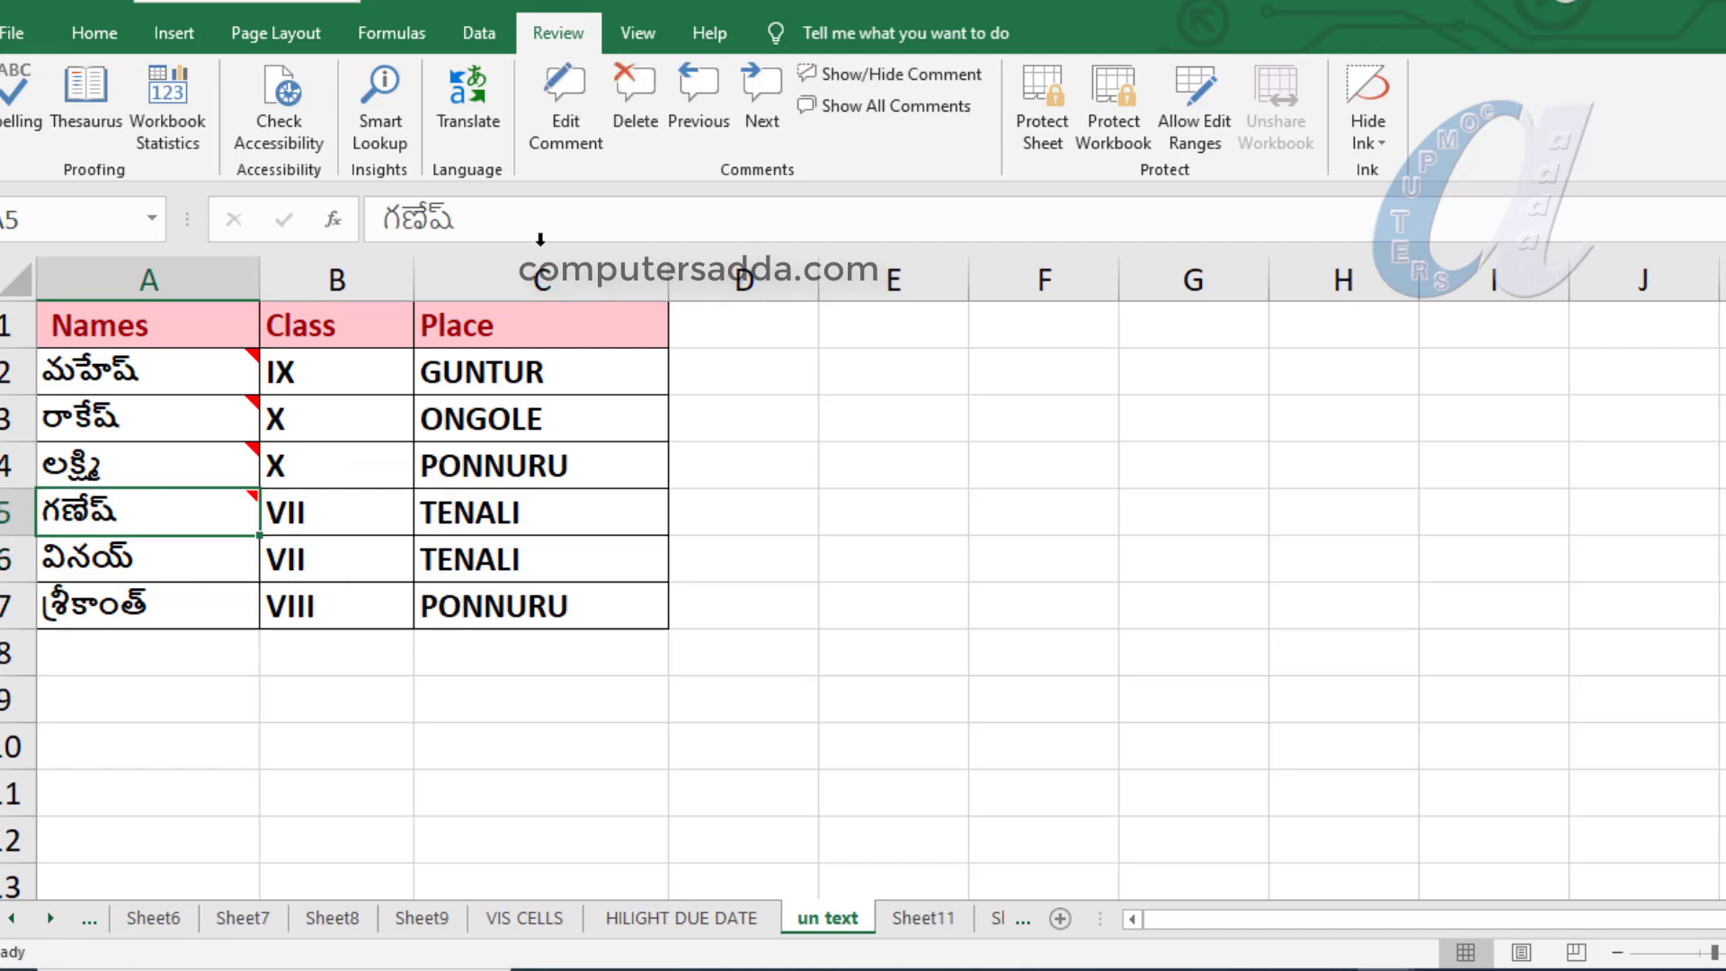